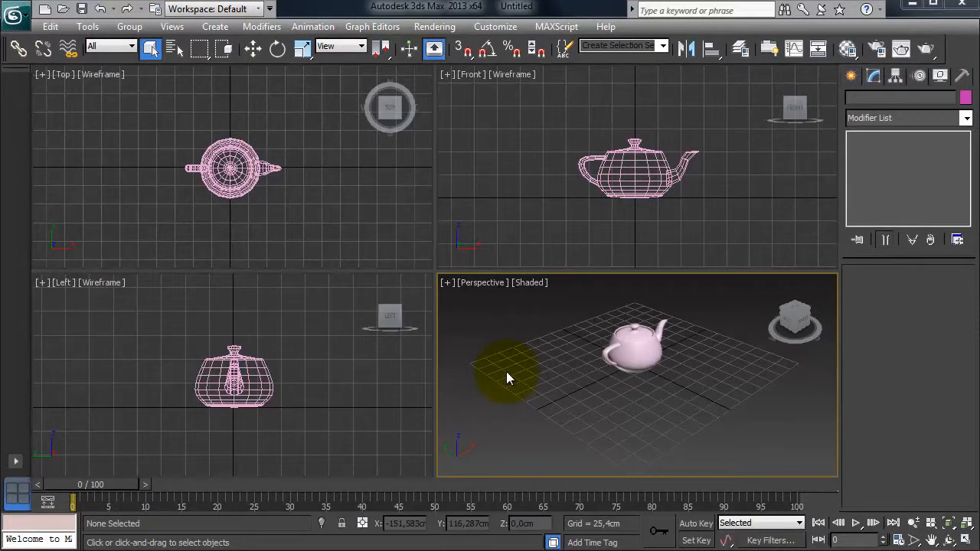
# Select the teiera teapot and clone it as an independent copy named teiera001.
pyautogui.click(632, 353)
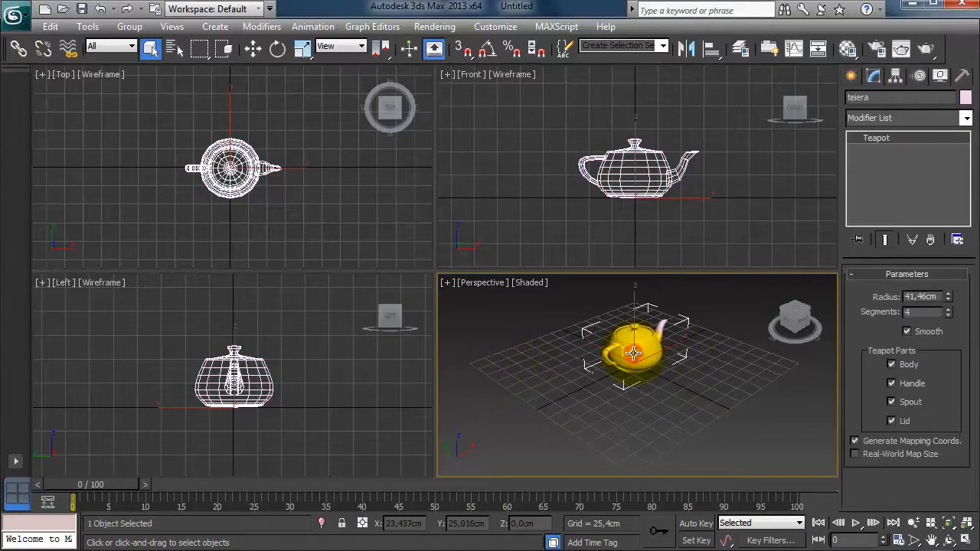
pyautogui.click(873, 98)
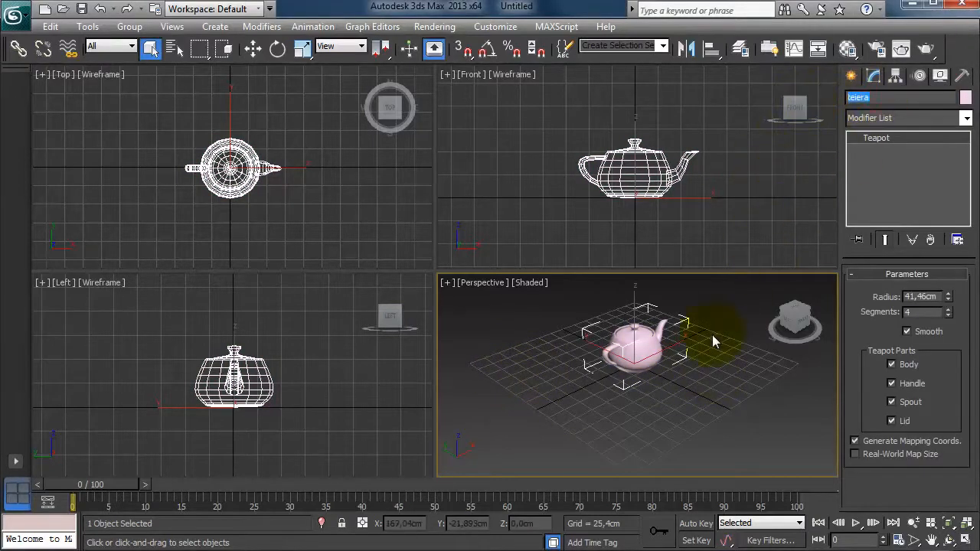
pyautogui.rightClick(639, 357)
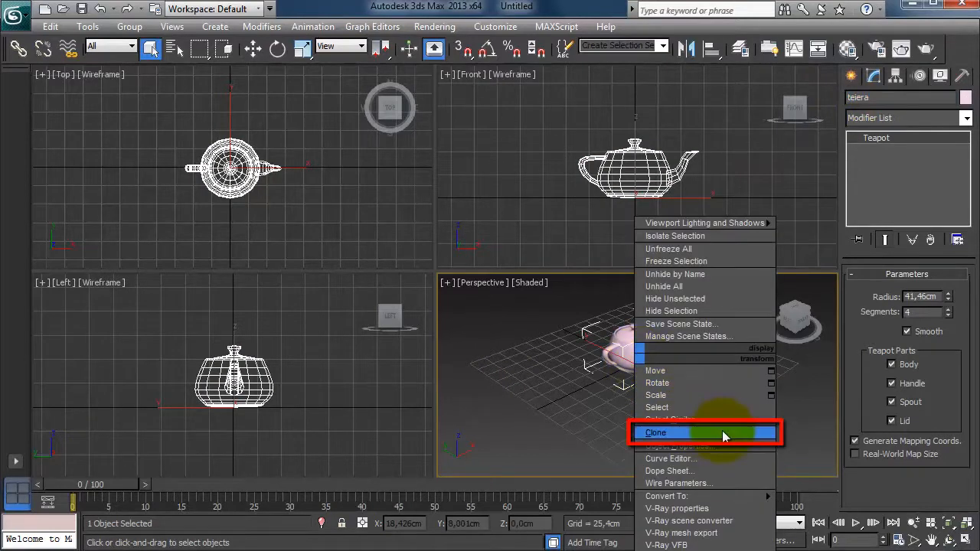
pyautogui.click(722, 434)
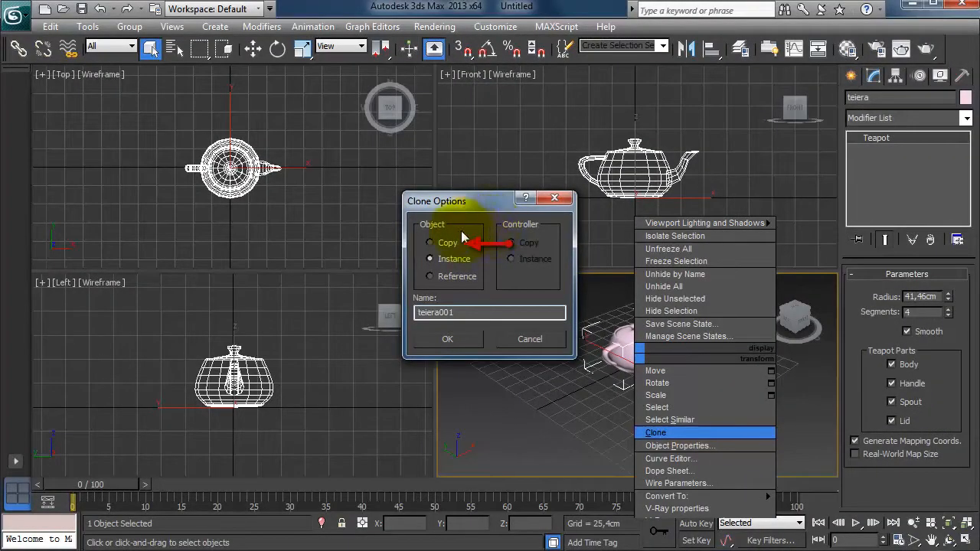
pyautogui.click(448, 243)
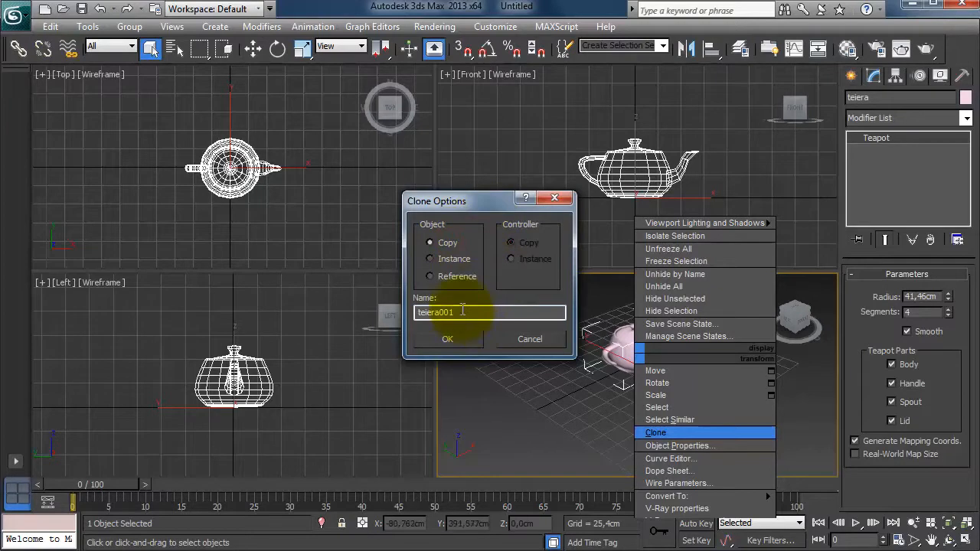
pyautogui.moveTo(462, 310); pyautogui.dragTo(402, 312)
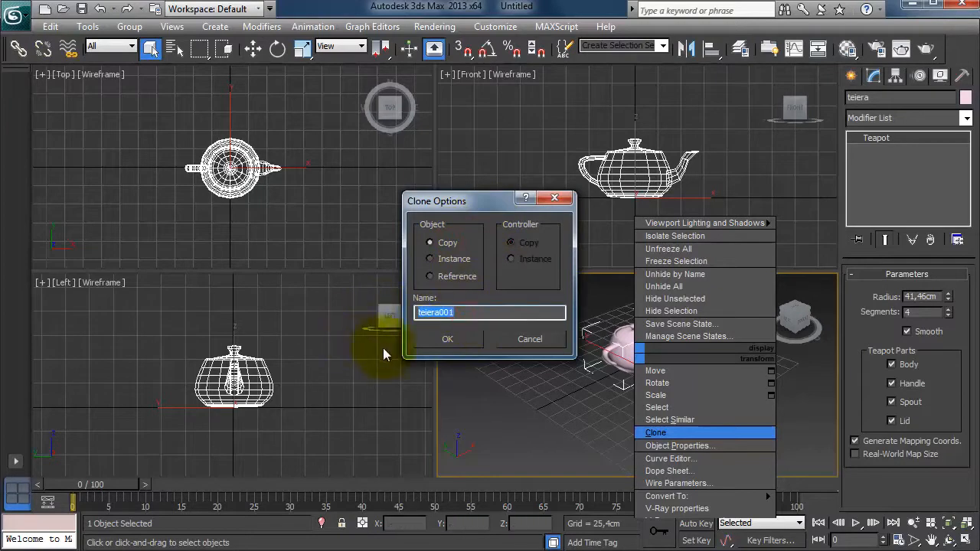
pyautogui.click(440, 339)
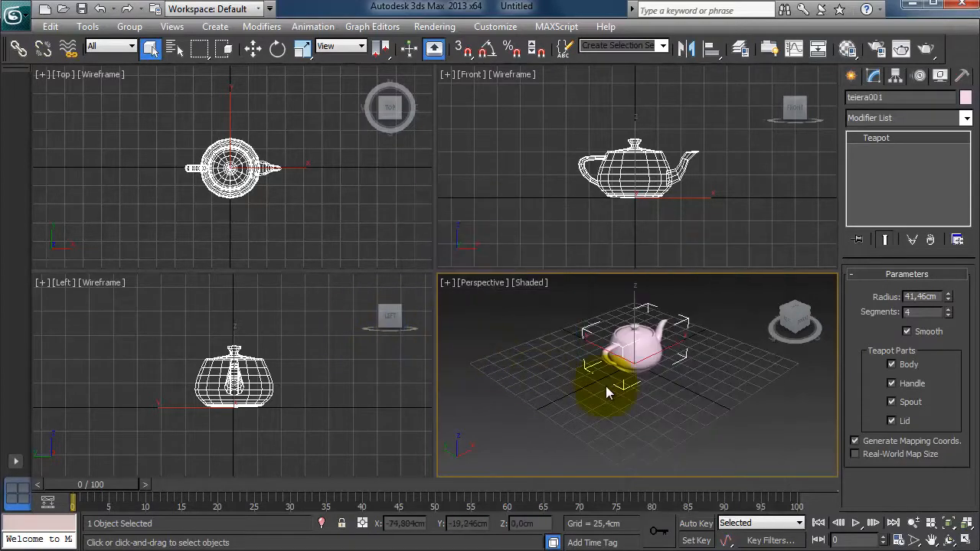
# Move the cloned teapot beside the original along the X axis, then delete it.
pyautogui.click(252, 49)
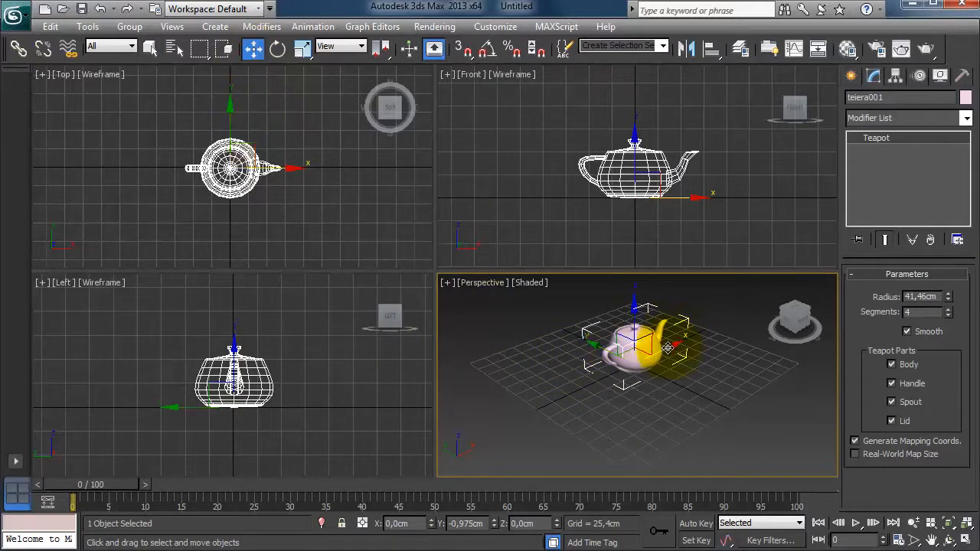
pyautogui.moveTo(671, 348); pyautogui.dragTo(590, 399)
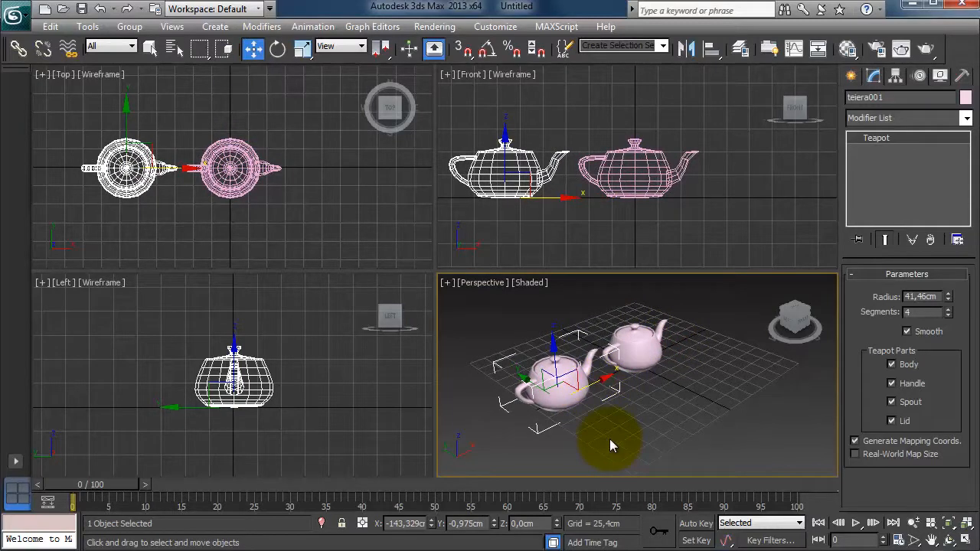
pyautogui.press('Delete')
pyautogui.press('q')
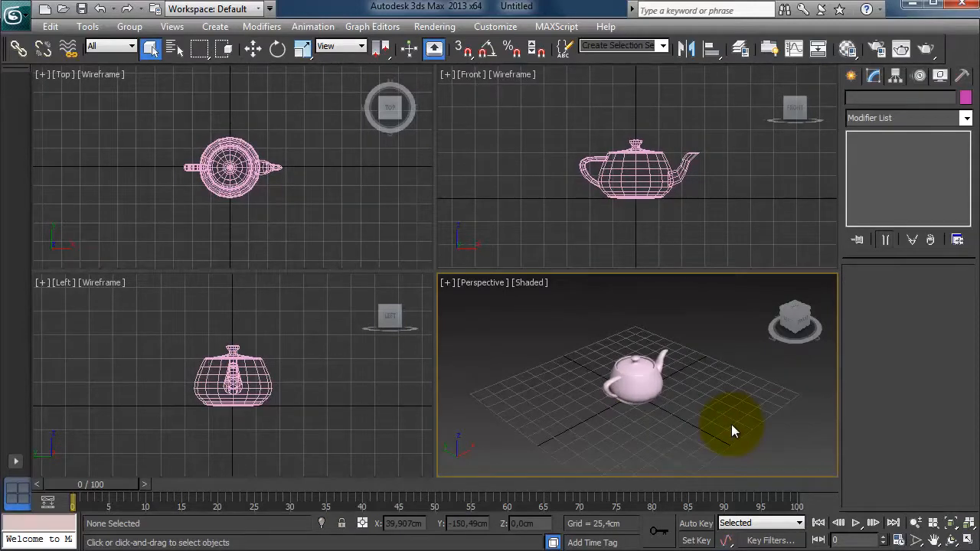
# Clone the teiera teapot again as a copy named teiera001.
pyautogui.click(643, 386)
pyautogui.hotkey('ctrl', 'v')
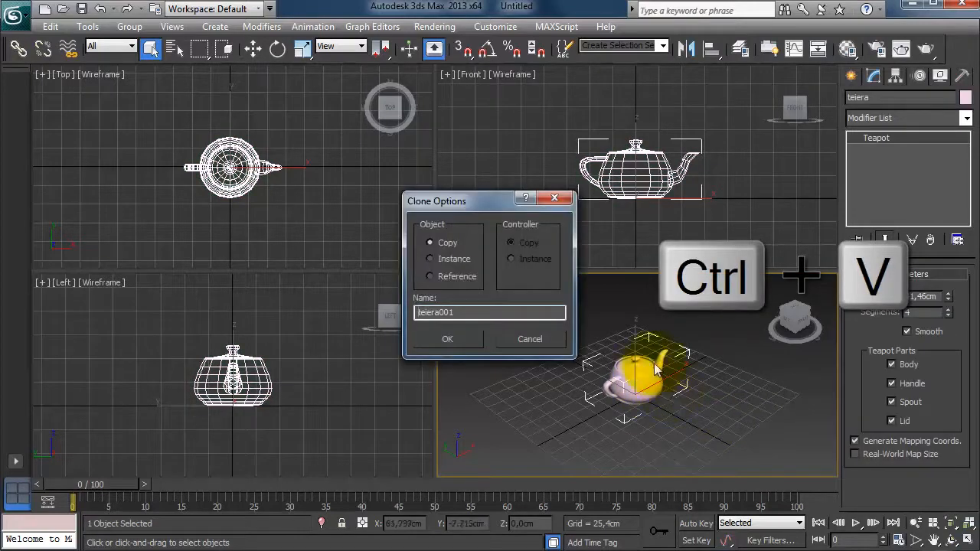
pyautogui.moveTo(477, 312); pyautogui.dragTo(416, 312)
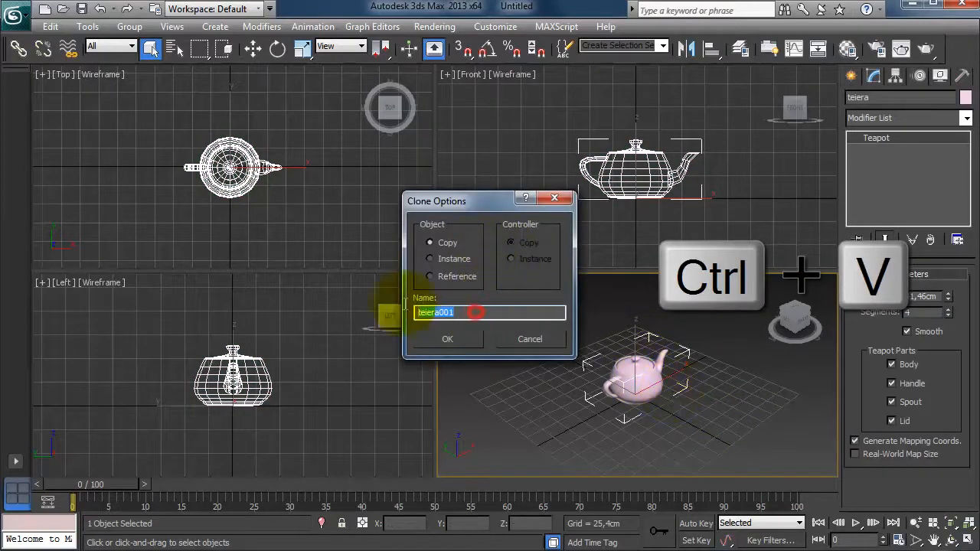
pyautogui.click(454, 338)
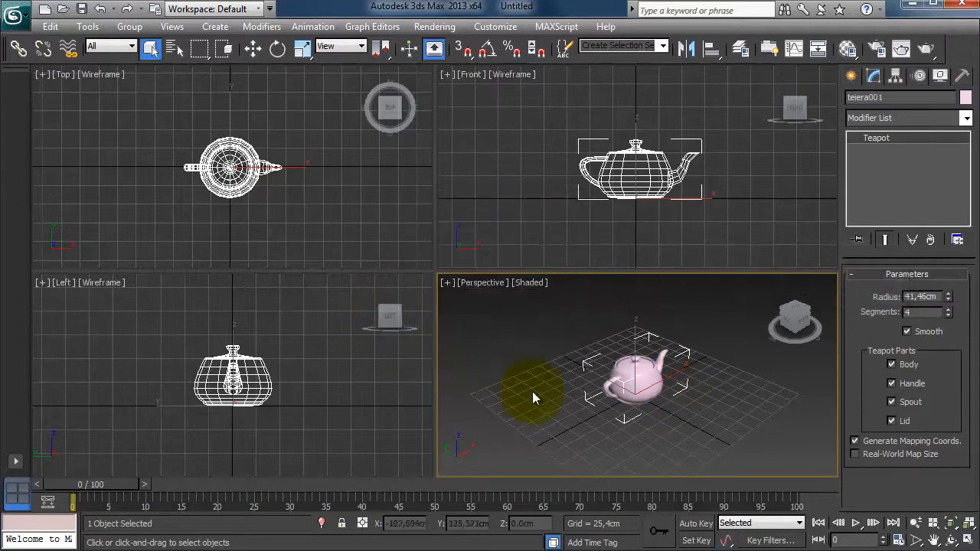
# Move the new clone beside the original along the X axis, then delete it.
pyautogui.click(253, 48)
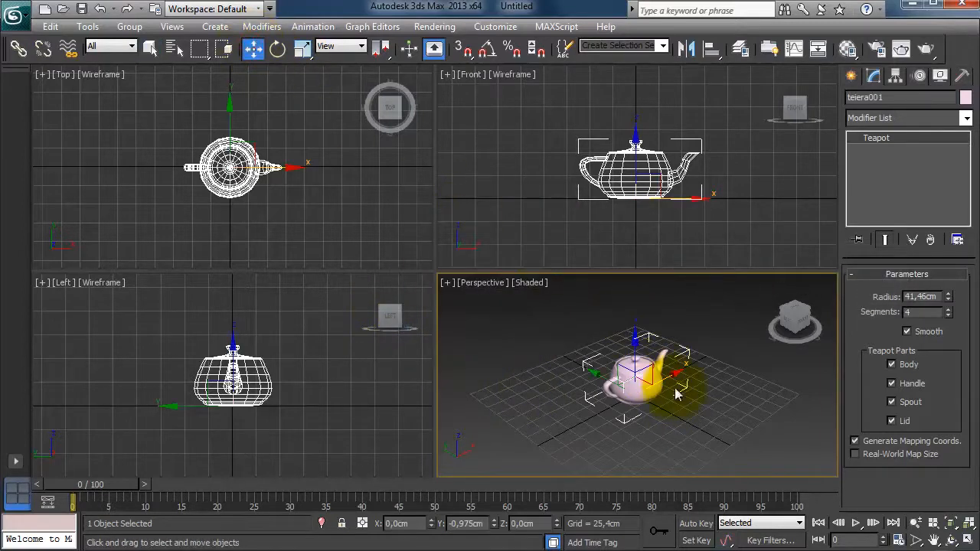
pyautogui.moveTo(666, 374); pyautogui.dragTo(581, 407)
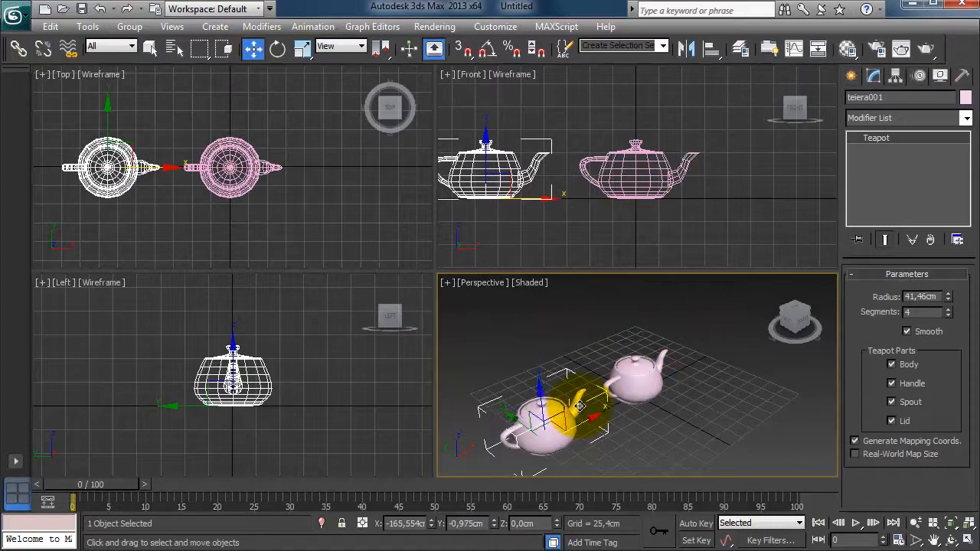
pyautogui.press('Delete')
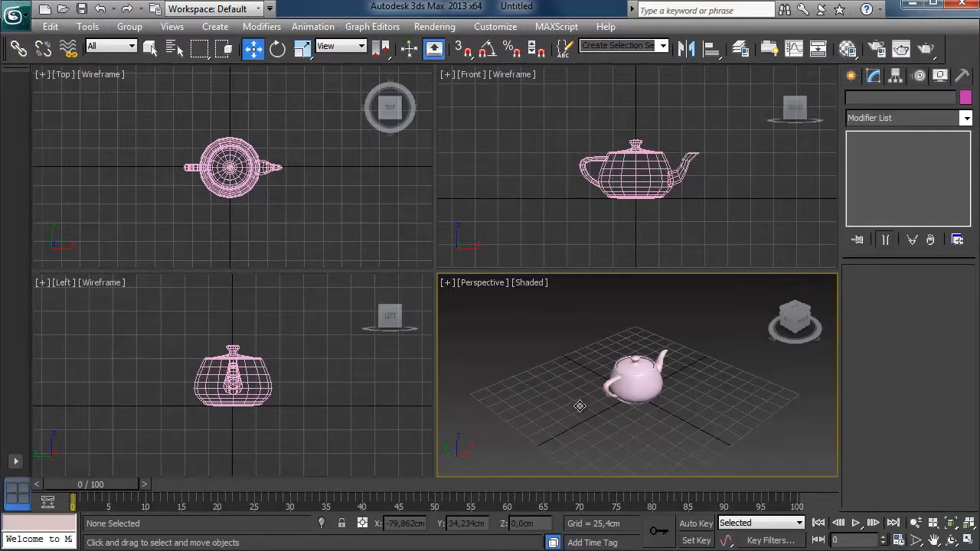
# Clone the teapot while moving it along the Y axis, making 5 copies in a row.
pyautogui.keyDown('alt'); pyautogui.moveTo(580, 406); pyautogui.dragTo(772, 442, button='middle'); pyautogui.keyUp('alt')
pyautogui.keyDown('alt'); pyautogui.moveTo(614, 387); pyautogui.dragTo(909, 413, button='middle'); pyautogui.keyUp('alt')
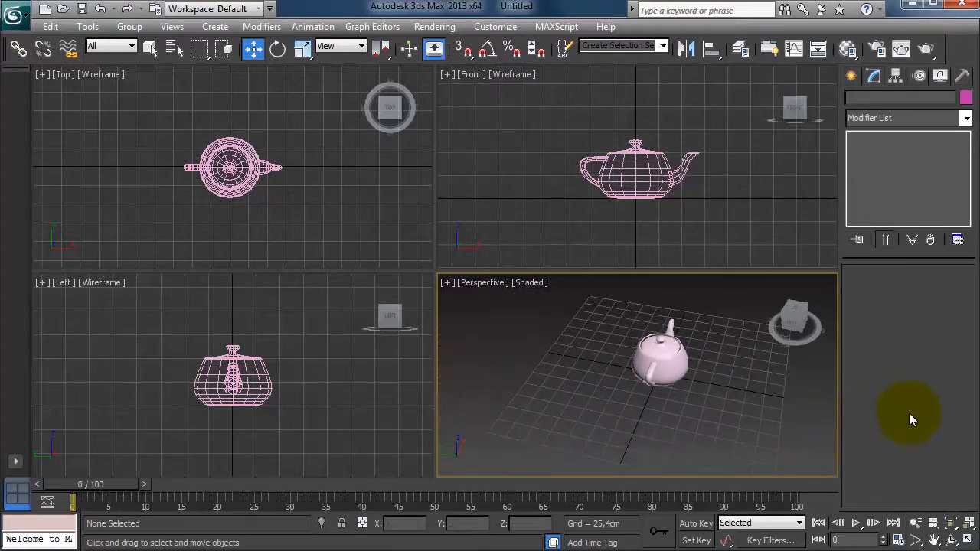
pyautogui.click(663, 362)
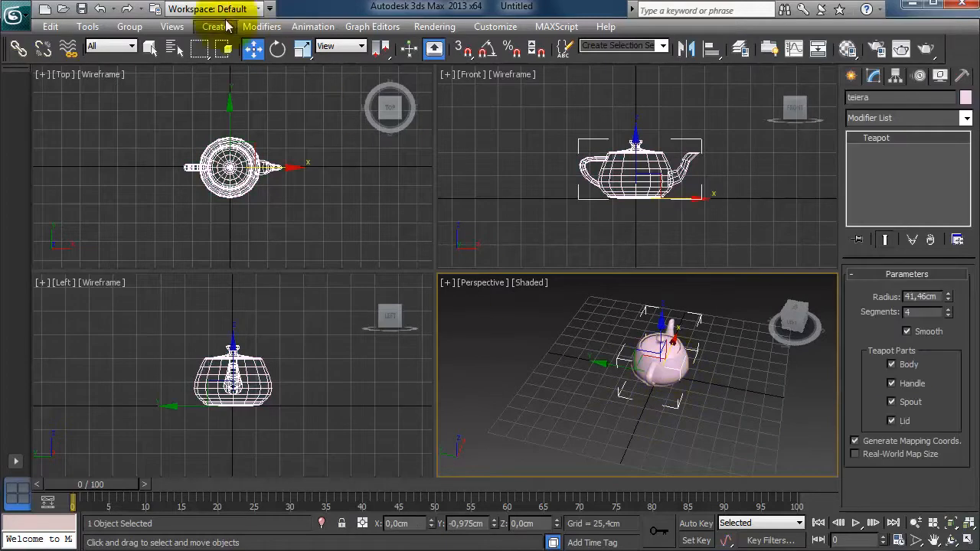
pyautogui.click(254, 50)
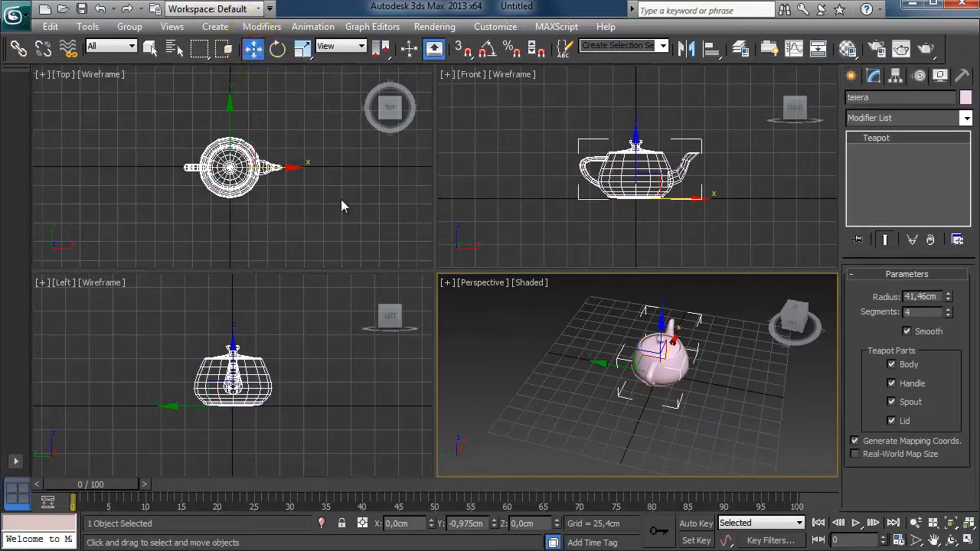
pyautogui.press('shift')
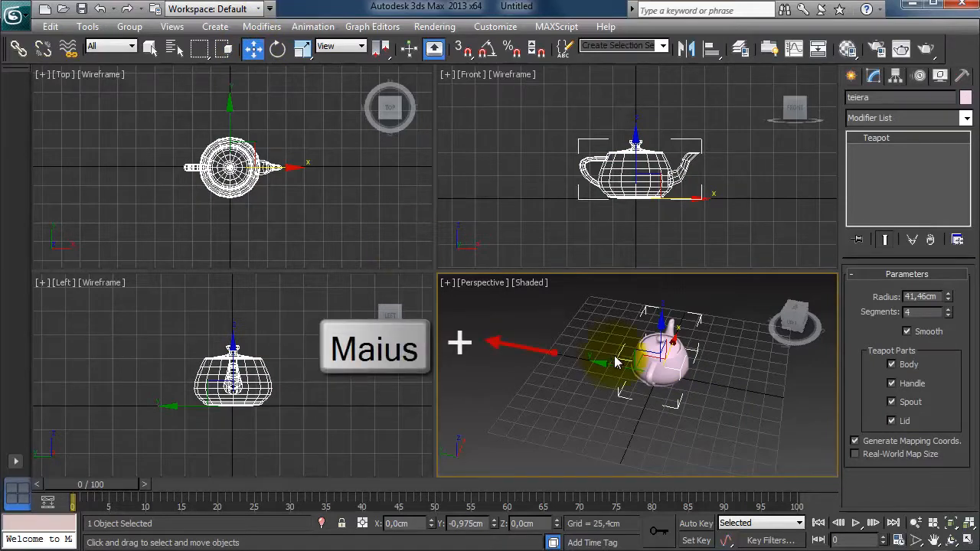
pyautogui.keyDown('shift'); pyautogui.moveTo(616, 364); pyautogui.dragTo(556, 362); pyautogui.keyUp('shift')
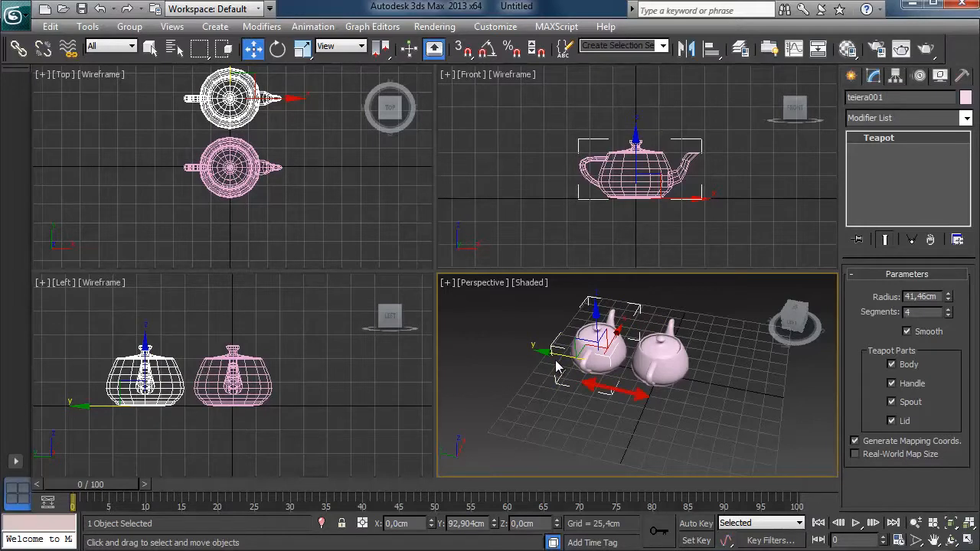
pyautogui.keyDown('shift'); pyautogui.moveTo(555, 360); pyautogui.dragTo(556, 360); pyautogui.keyUp('shift')
pyautogui.click(445, 190)
pyautogui.moveTo(444, 190); pyautogui.dragTo(414, 85)
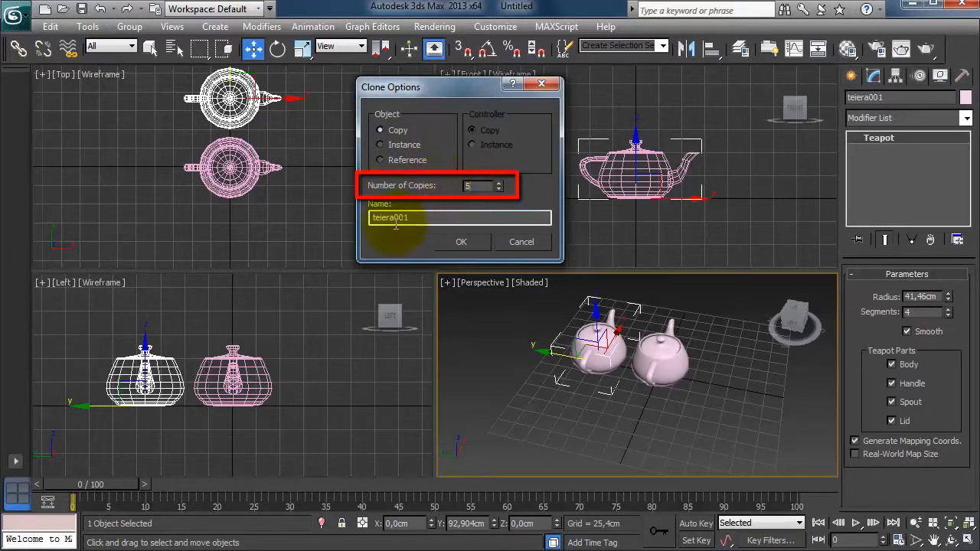
pyautogui.click(464, 240)
# Select the row of six teapots and clone it along the X axis as 5 copies, forming a grid.
pyautogui.moveTo(536, 341)
pyautogui.mouseDown(button='middle')
pyautogui.moveTo(633, 416)
pyautogui.moveTo(707, 426)
pyautogui.moveTo(671, 392)
pyautogui.mouseUp(button='middle')
pyautogui.scroll(-2, 670, 391)
pyautogui.hotkey('alt', 'w')
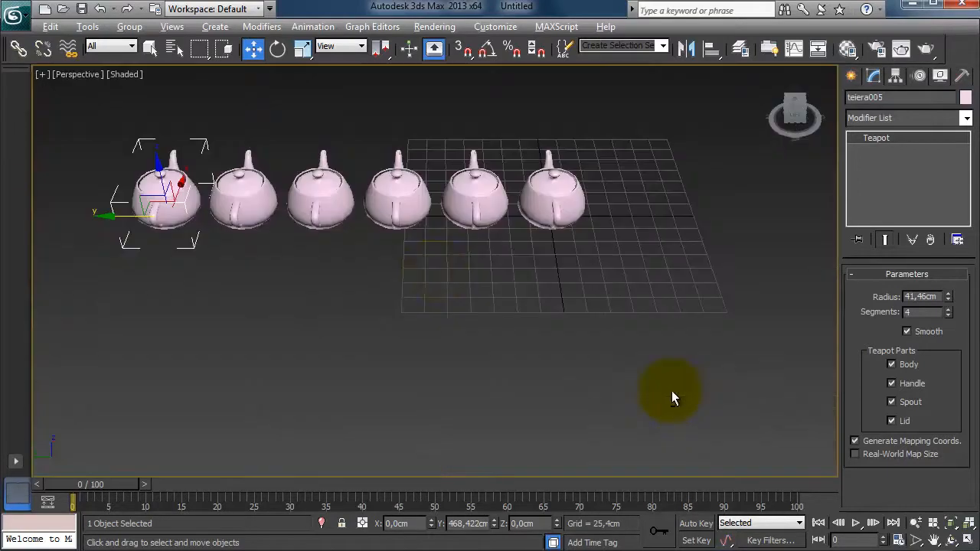
pyautogui.moveTo(397, 233); pyautogui.dragTo(497, 377, button='middle')
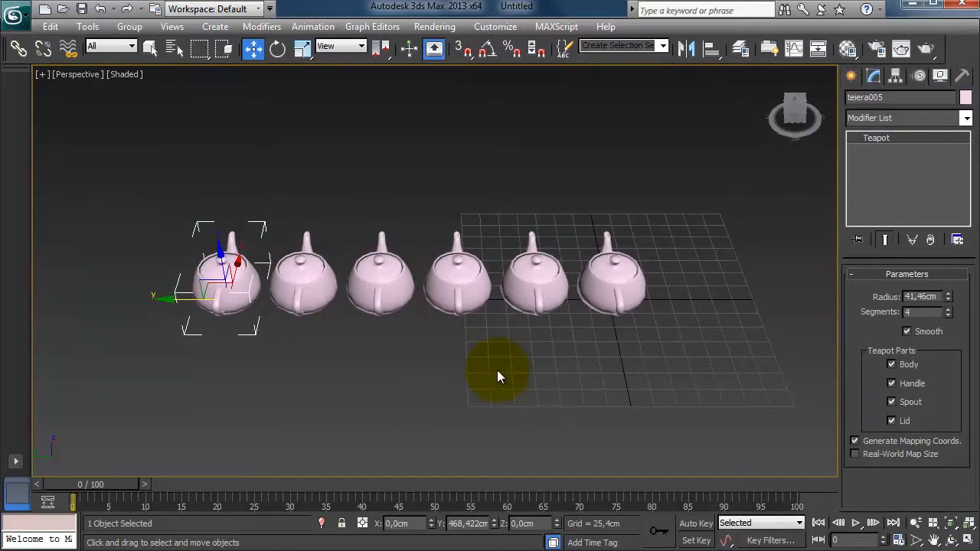
pyautogui.moveTo(131, 181); pyautogui.dragTo(715, 393)
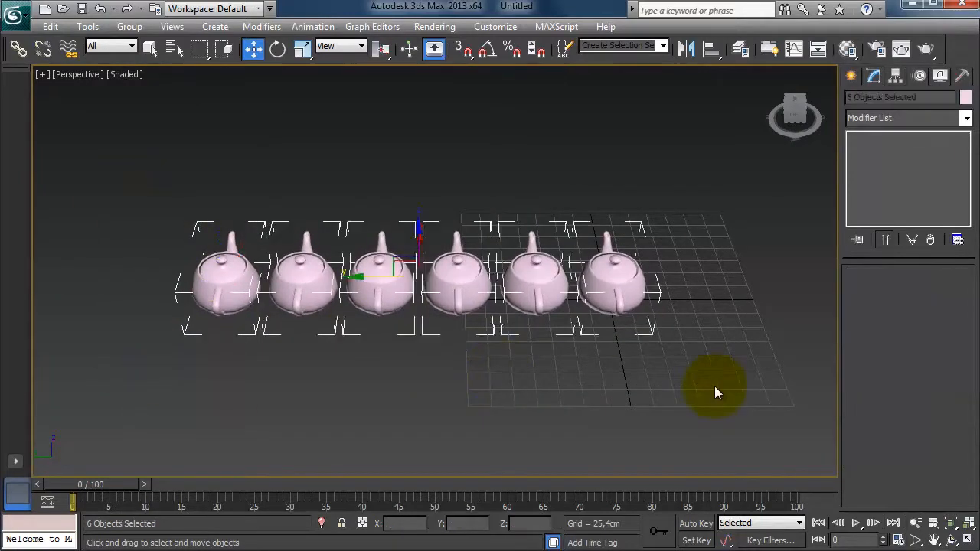
pyautogui.keyDown('alt'); pyautogui.moveTo(455, 262); pyautogui.dragTo(407, 295, button='middle'); pyautogui.keyUp('alt')
pyautogui.keyDown('shift'); pyautogui.moveTo(460, 277); pyautogui.dragTo(350, 281); pyautogui.keyUp('shift')
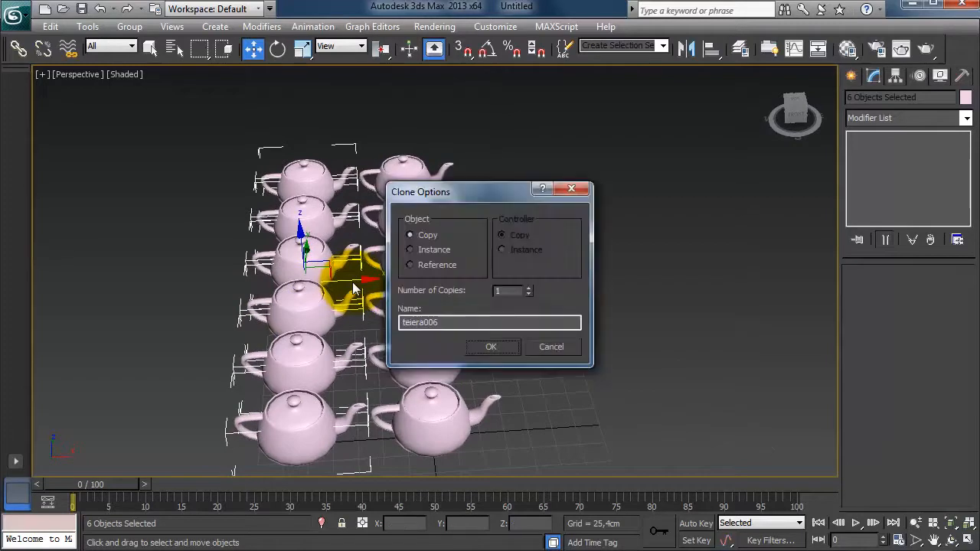
pyautogui.doubleClick(506, 291)
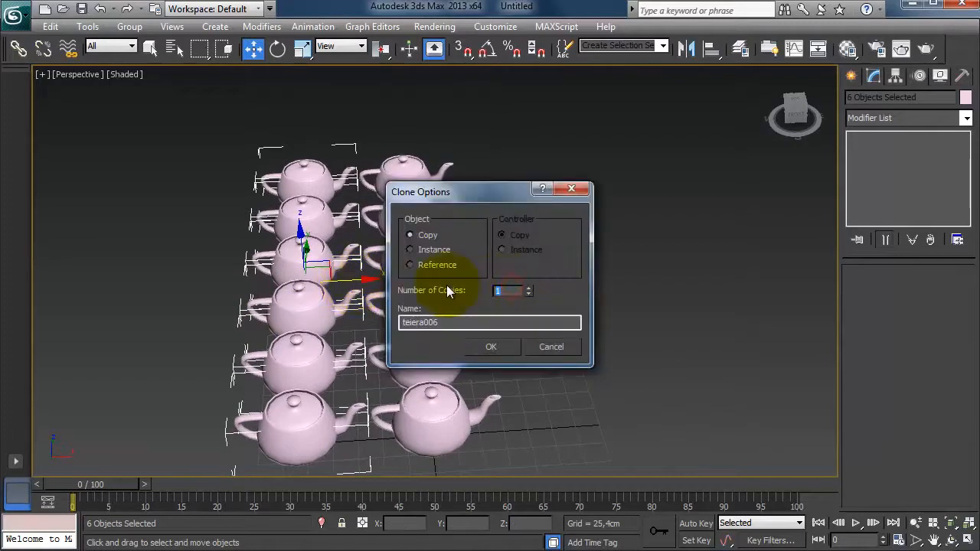
pyautogui.write('5')
pyautogui.click(494, 347)
# Select all the cloned teapots in the grid and delete them, keeping only the original.
pyautogui.moveTo(382, 340); pyautogui.dragTo(717, 316, button='middle')
pyautogui.scroll(-3, 717, 316)
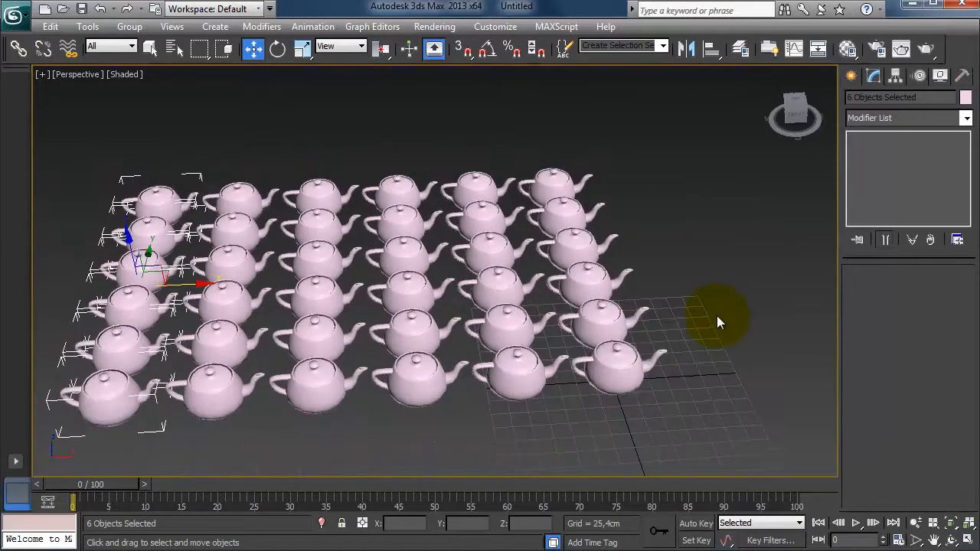
pyautogui.moveTo(612, 317); pyautogui.dragTo(647, 344, button='middle')
pyautogui.moveTo(537, 295); pyautogui.dragTo(573, 280, button='middle')
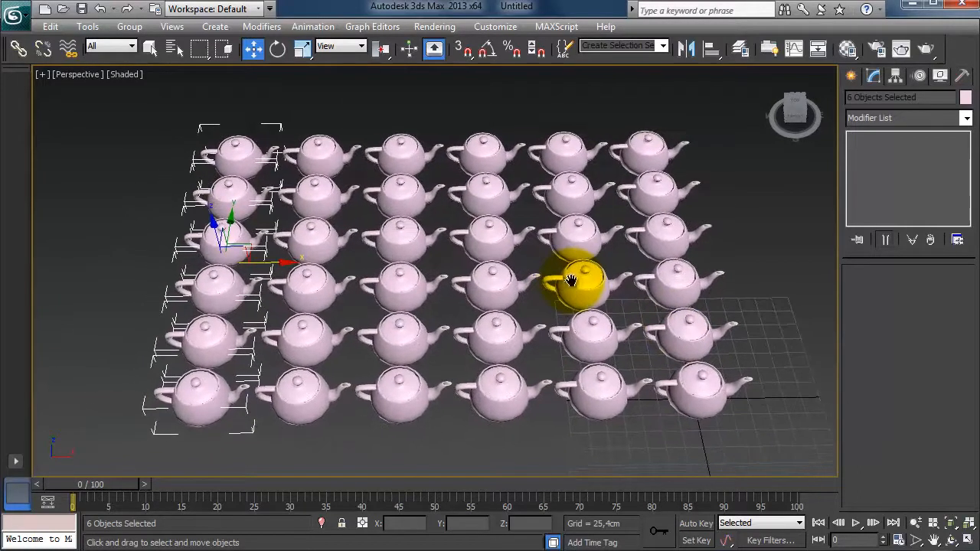
pyautogui.click(770, 270)
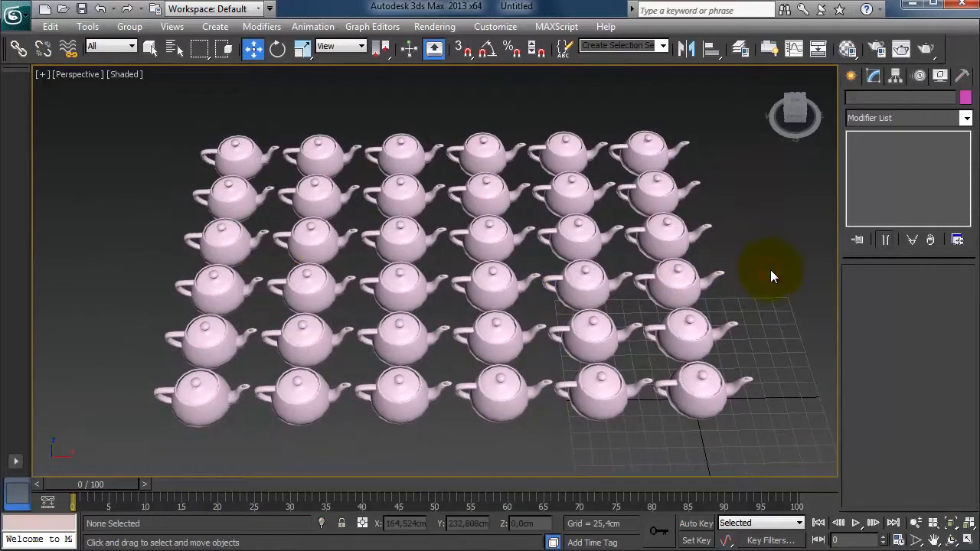
pyautogui.moveTo(193, 106); pyautogui.dragTo(750, 362)
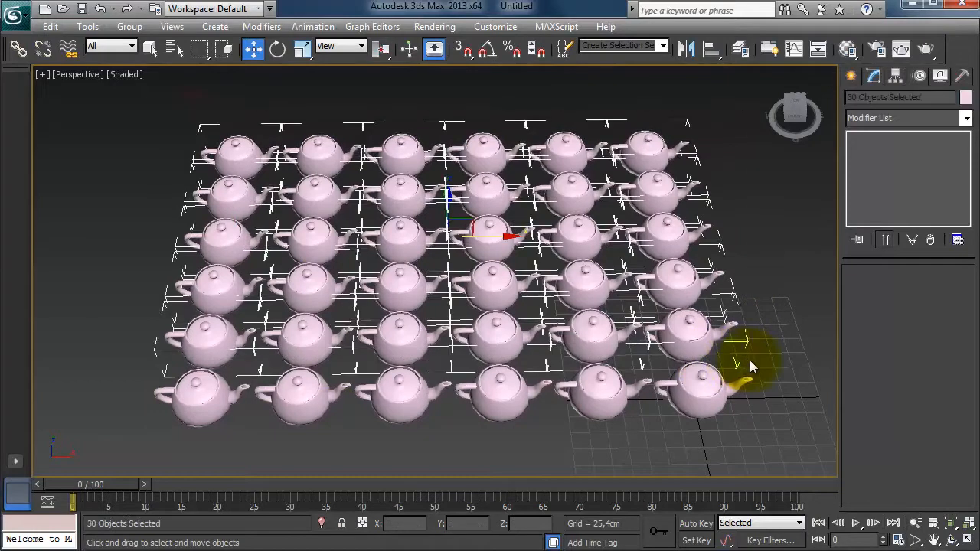
pyautogui.moveTo(160, 453); pyautogui.dragTo(642, 363)
pyautogui.press('Delete')
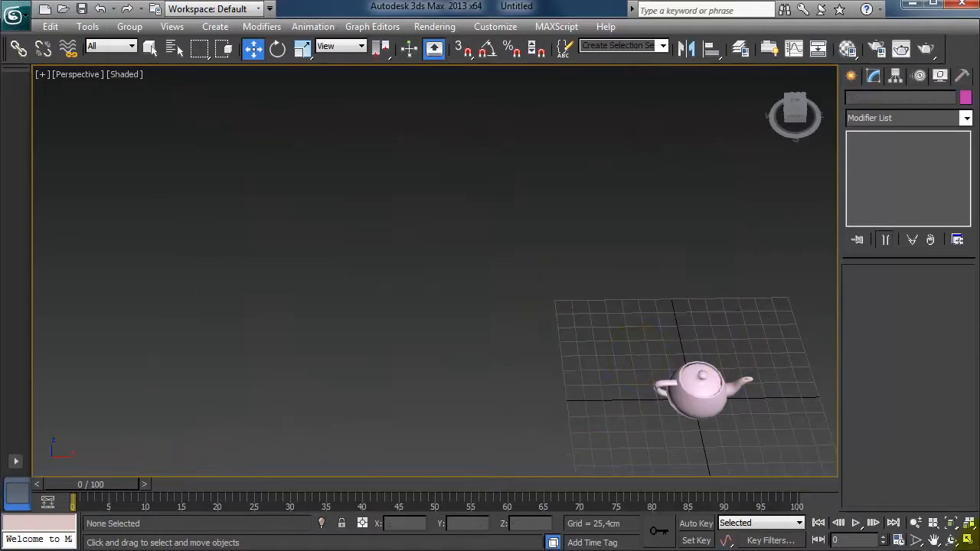
# Clone the teapot along the Y axis as 2 instances.
pyautogui.click(969, 526)
pyautogui.click(969, 540)
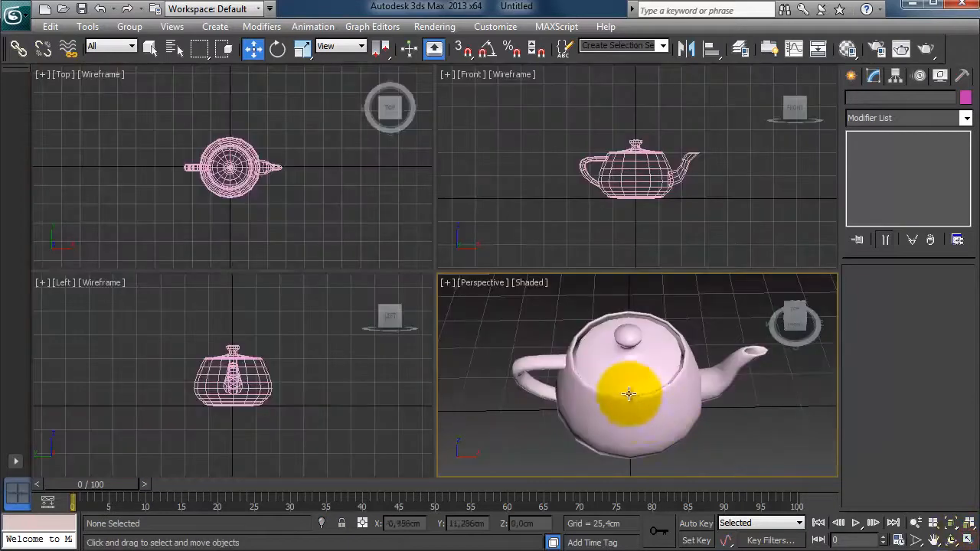
pyautogui.scroll(-5, 742, 431)
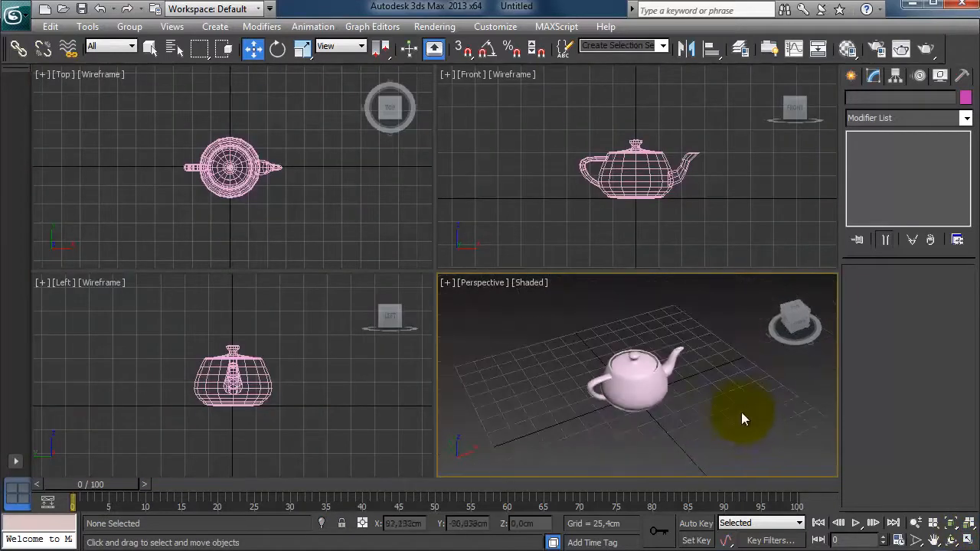
pyautogui.click(662, 404)
pyautogui.keyDown('alt'); pyautogui.moveTo(670, 419); pyautogui.dragTo(769, 437, button='middle'); pyautogui.keyUp('alt')
pyautogui.keyDown('shift'); pyautogui.moveTo(584, 399); pyautogui.dragTo(505, 397); pyautogui.keyUp('shift')
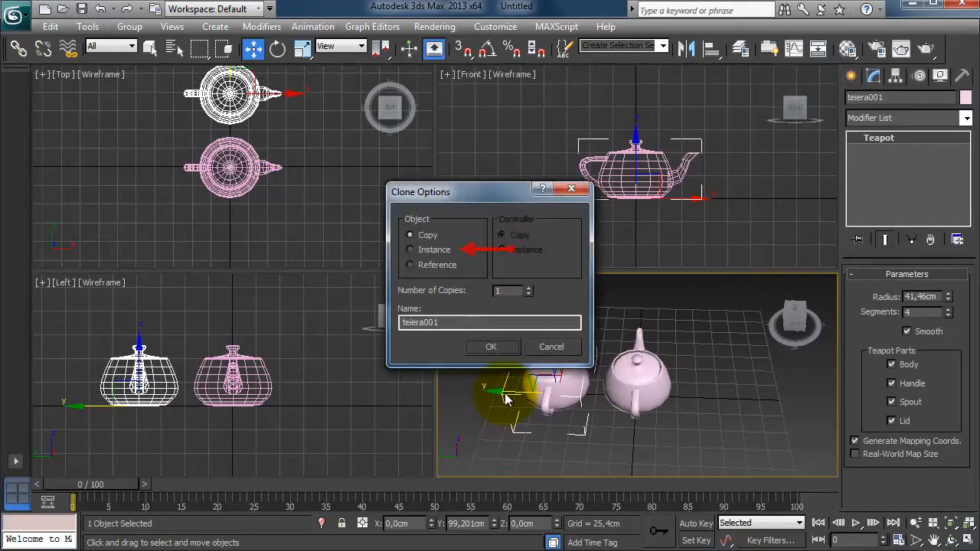
pyautogui.click(441, 253)
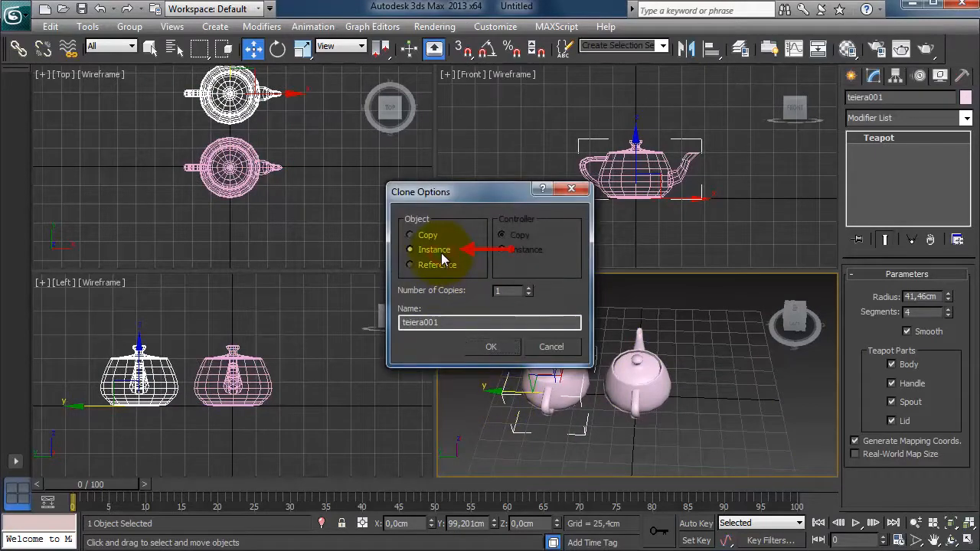
pyautogui.doubleClick(509, 291)
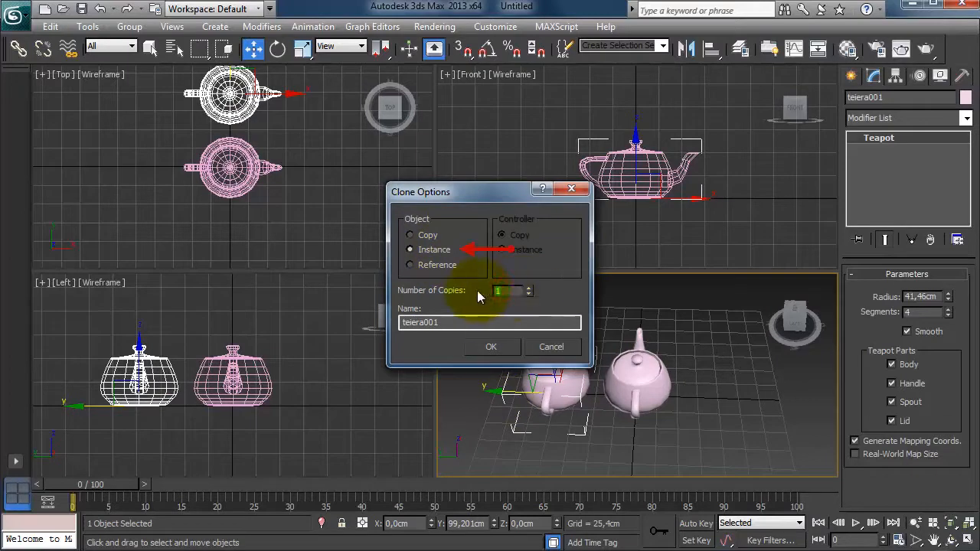
pyautogui.write('2')
pyautogui.click(491, 346)
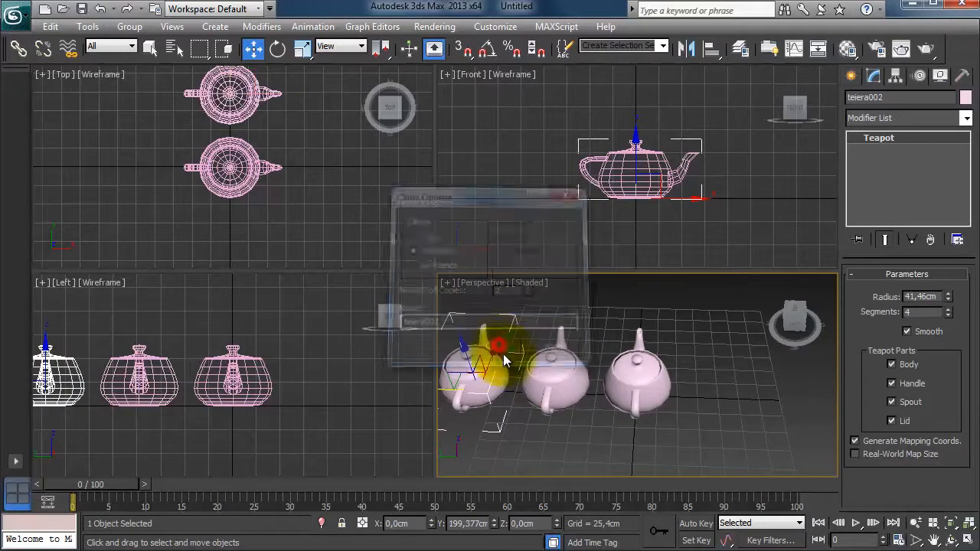
# Decrease the original teapot's radius to about 24 cm with the radius spinner.
pyautogui.keyDown('alt'); pyautogui.moveTo(674, 420); pyautogui.dragTo(758, 428, button='middle'); pyautogui.keyUp('alt')
pyautogui.click(744, 429)
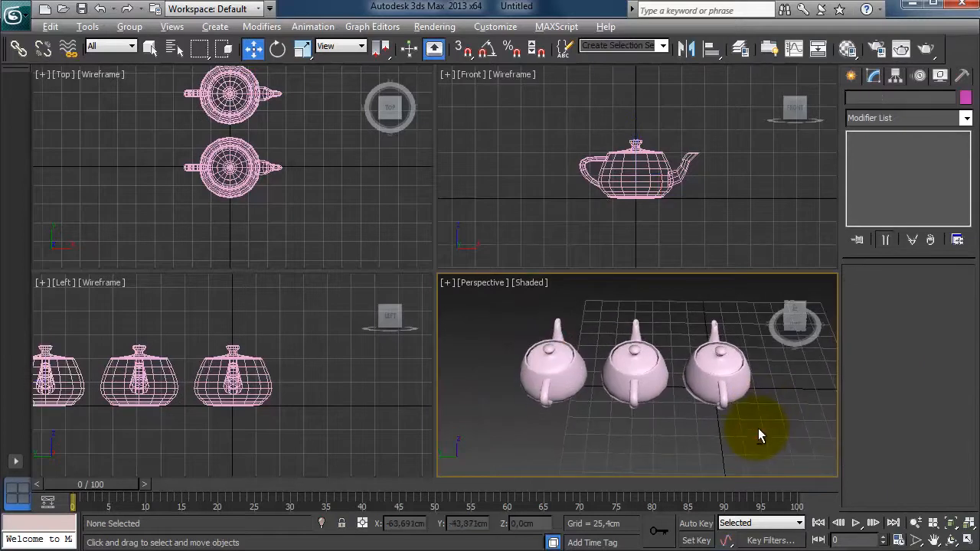
pyautogui.hotkey('alt', 'w')
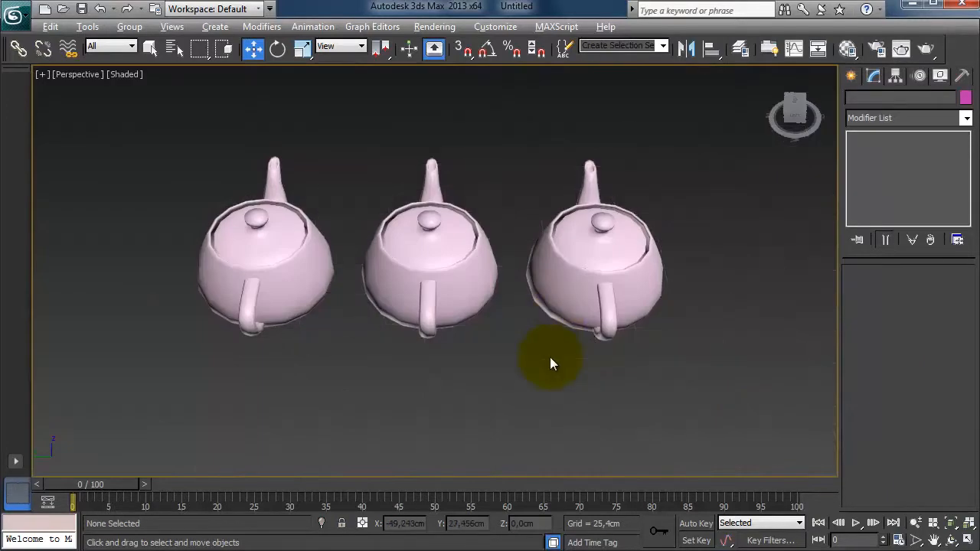
pyautogui.keyDown('alt'); pyautogui.moveTo(550, 357); pyautogui.dragTo(529, 357, button='middle'); pyautogui.keyUp('alt')
pyautogui.click(575, 258)
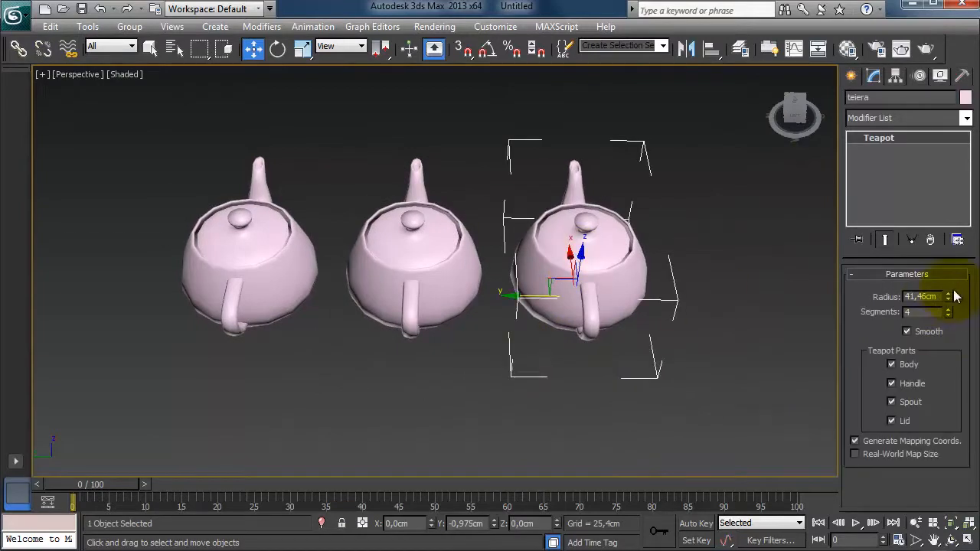
pyautogui.moveTo(950, 297); pyautogui.dragTo(949, 325)
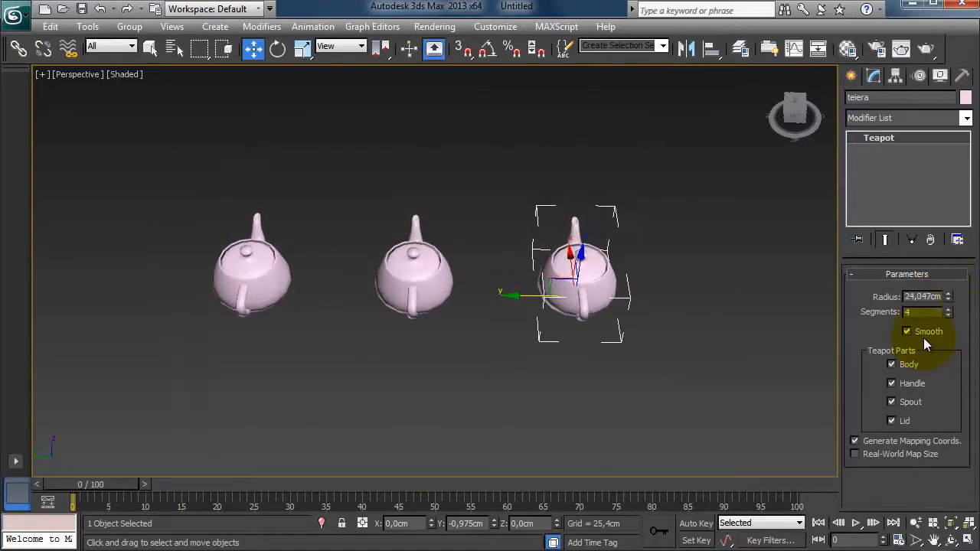
# Increase the radius from the two instance teapots to about 28 cm.
pyautogui.click(425, 279)
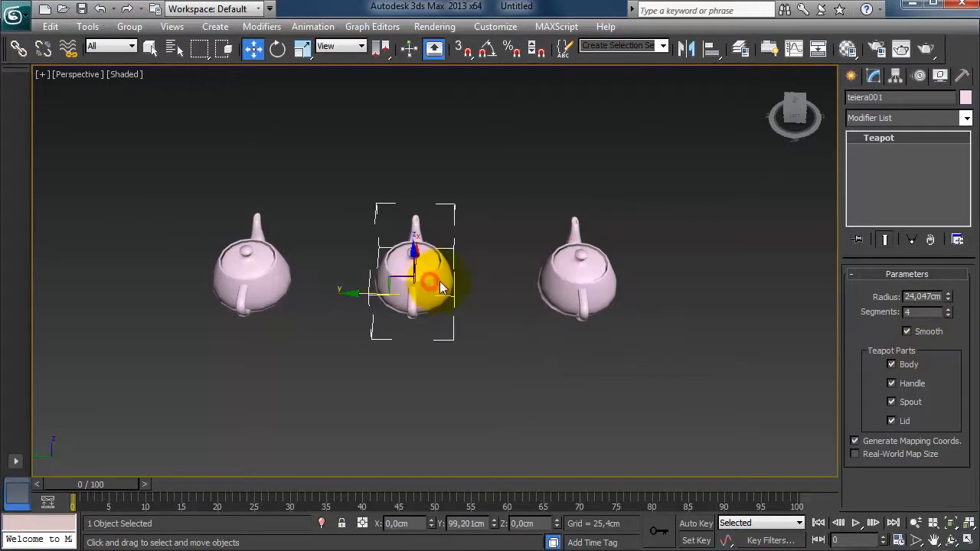
pyautogui.moveTo(949, 299); pyautogui.dragTo(971, 293)
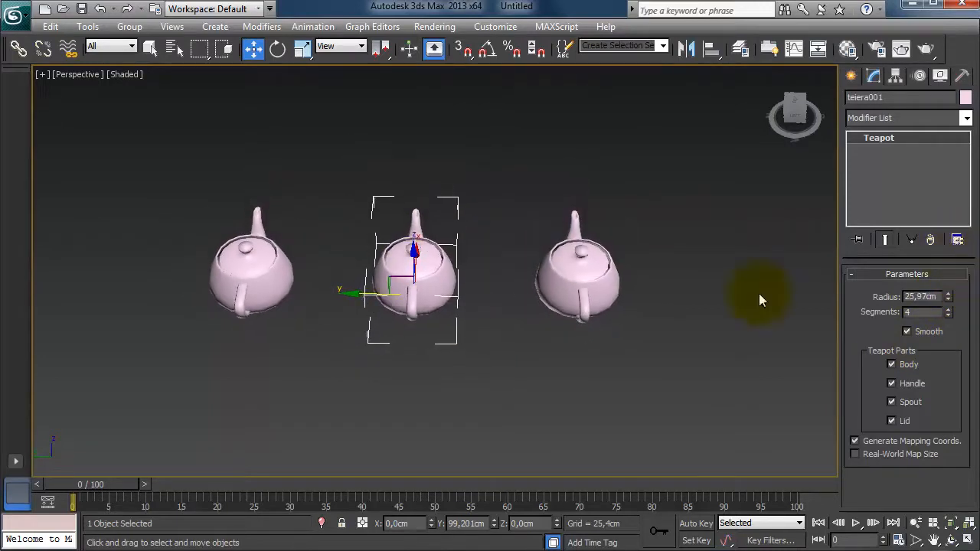
pyautogui.click(269, 281)
pyautogui.click(946, 297)
pyautogui.moveTo(950, 296)
pyautogui.mouseDown()
pyautogui.moveTo(956, 238)
pyautogui.moveTo(967, 304)
pyautogui.mouseUp()
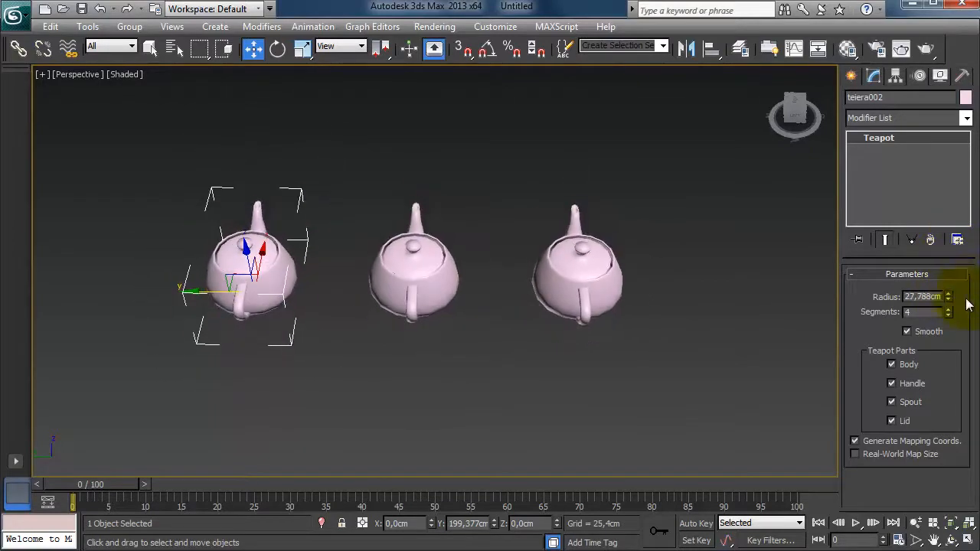
# Toggle the Body, Handle, Spout and Lid parts of the left teapot off and back on.
pyautogui.click(892, 365)
pyautogui.click(895, 367)
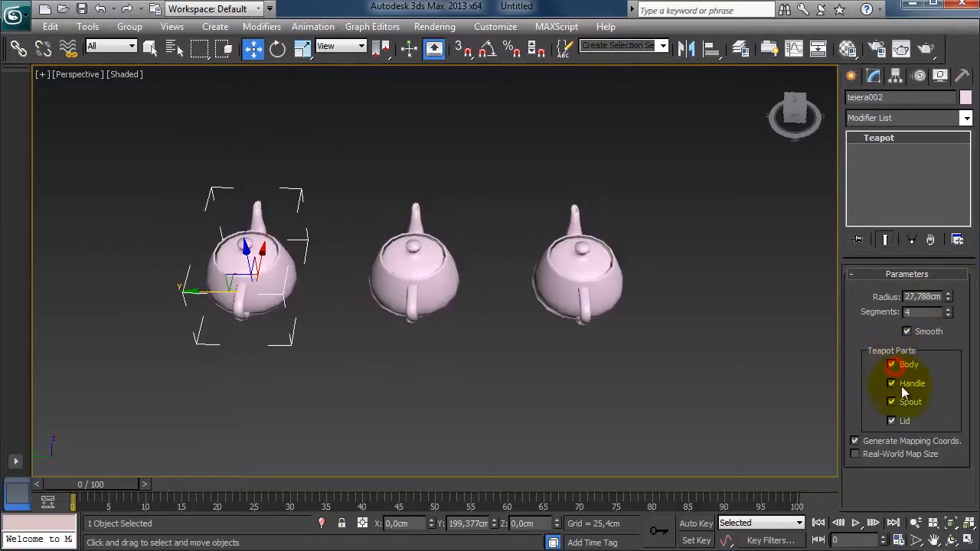
pyautogui.click(901, 387)
pyautogui.click(902, 388)
pyautogui.click(904, 405)
pyautogui.click(905, 406)
pyautogui.click(906, 423)
pyautogui.click(906, 423)
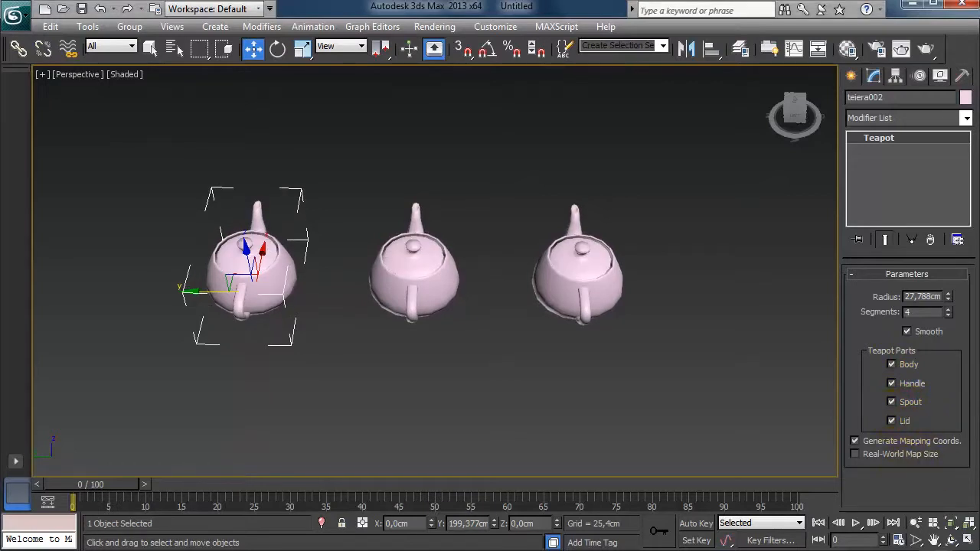
# Make the middle teapot unique from its instances.
pyautogui.click(430, 287)
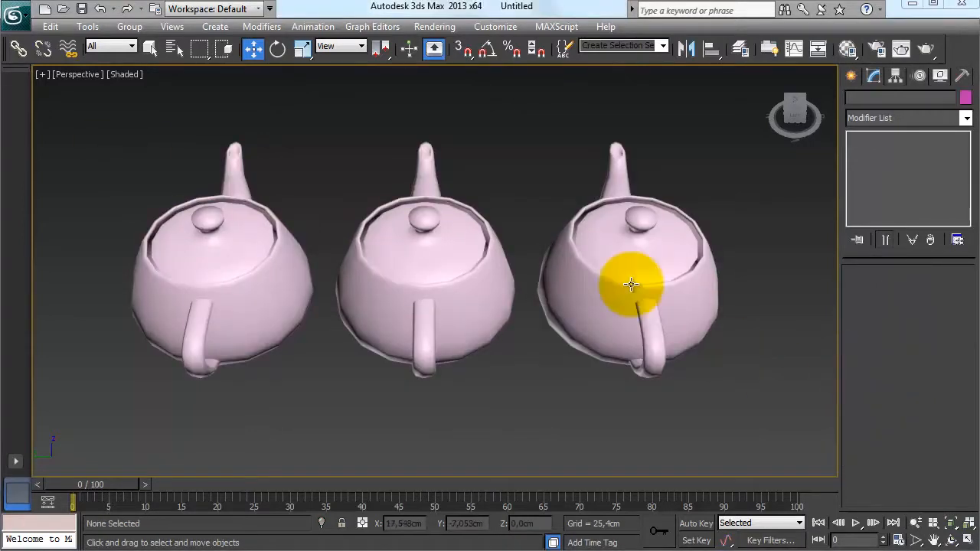
pyautogui.click(450, 287)
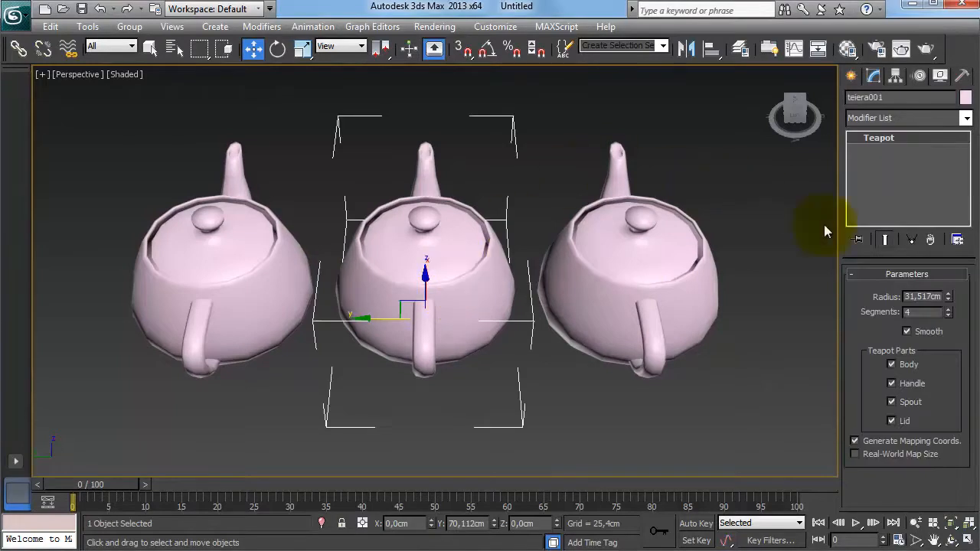
pyautogui.click(912, 240)
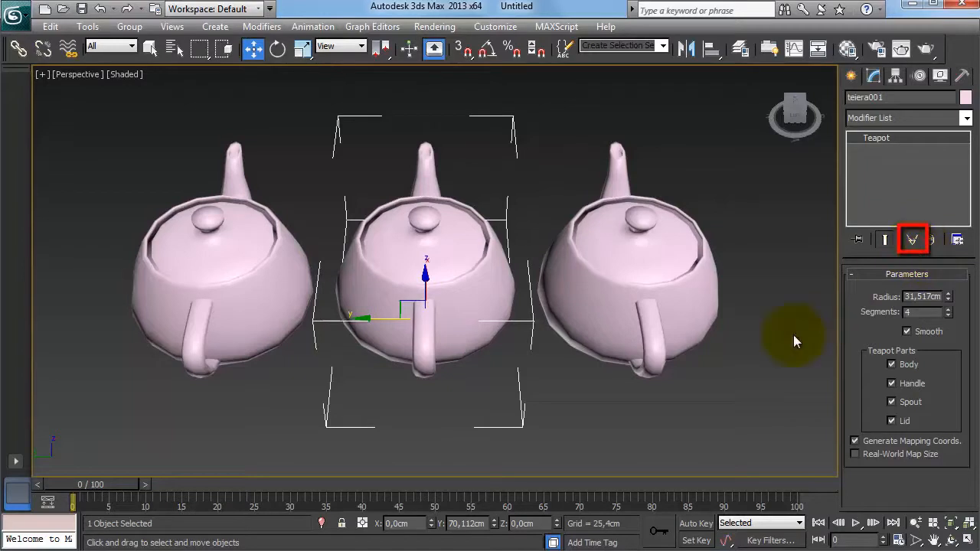
# Adjust the original teapot's radius and select the unique middle teapot to compare.
pyautogui.click(741, 362)
pyautogui.click(674, 250)
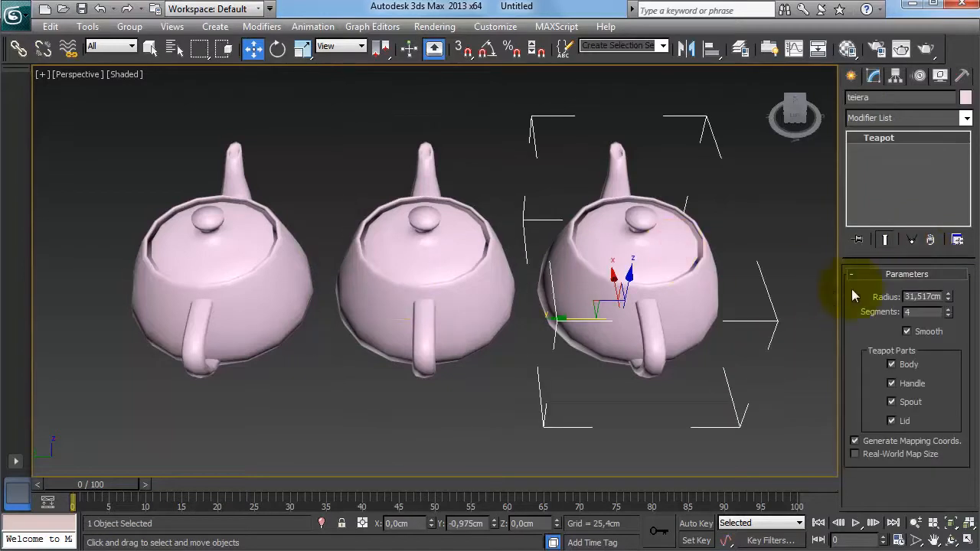
pyautogui.moveTo(952, 299); pyautogui.dragTo(934, 322)
pyautogui.click(437, 267)
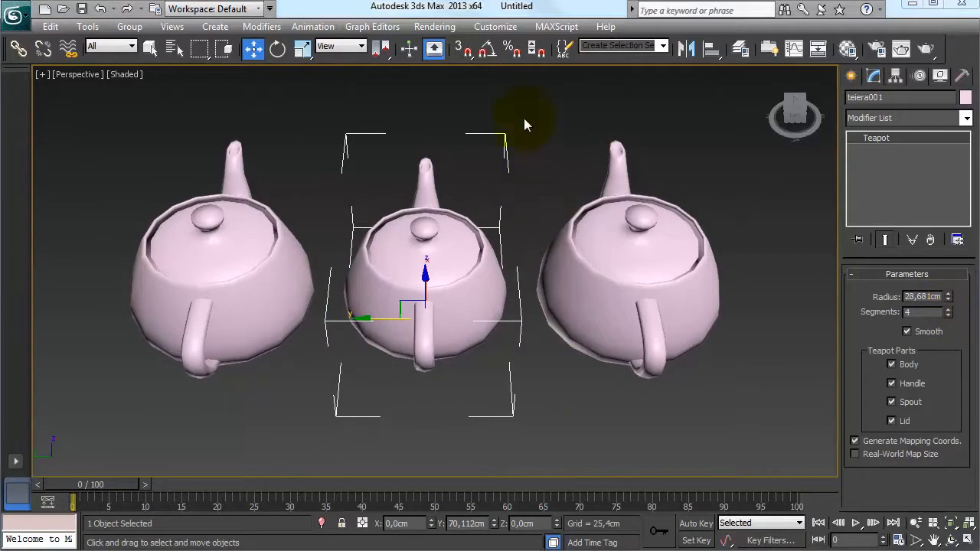
# Select the two left teapots and delete them.
pyautogui.moveTo(528, 107); pyautogui.dragTo(68, 440)
pyautogui.press('Delete')
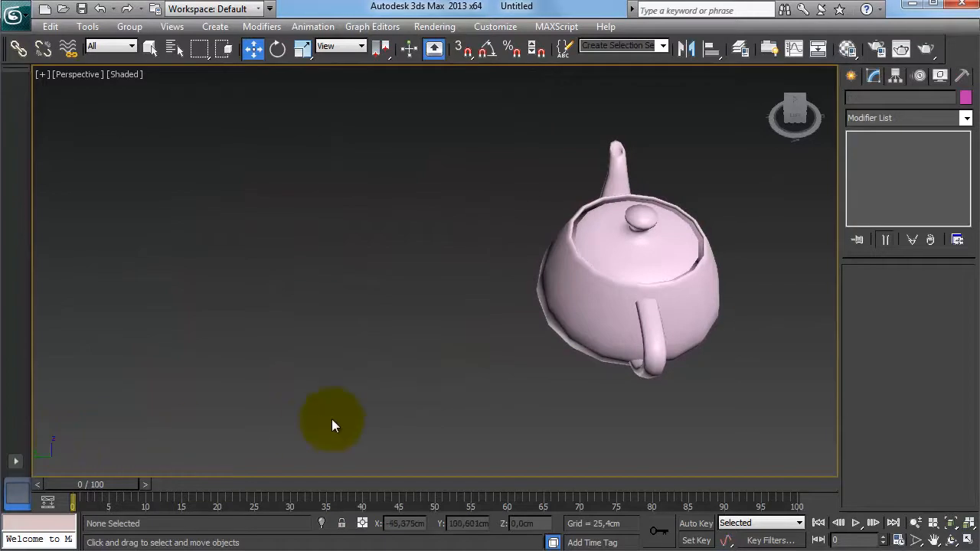
# Clone the teapot along the Y axis as 2 references.
pyautogui.moveTo(439, 376); pyautogui.dragTo(412, 351, button='middle')
pyautogui.click(602, 267)
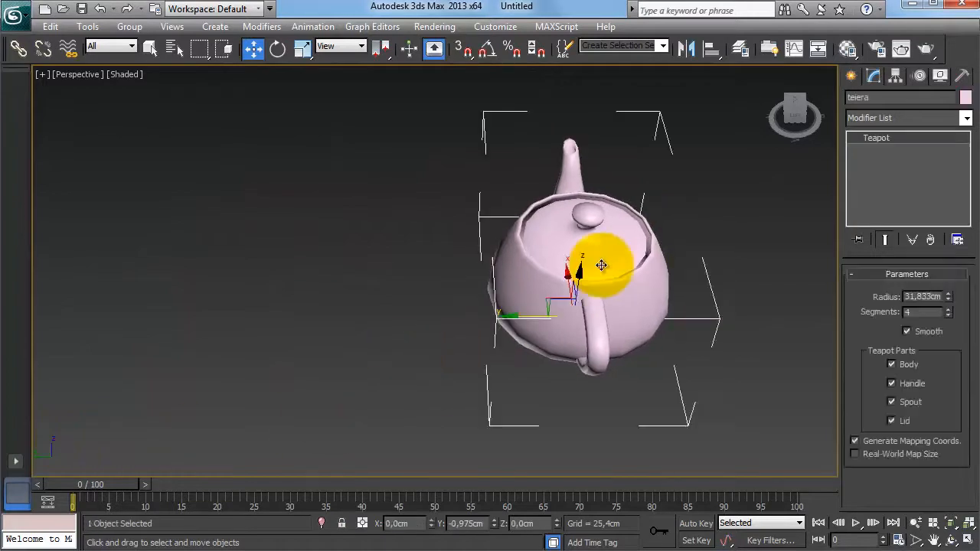
pyautogui.keyDown('shift'); pyautogui.moveTo(543, 327); pyautogui.dragTo(344, 333); pyautogui.keyUp('shift')
pyautogui.click(441, 251)
pyautogui.click(440, 267)
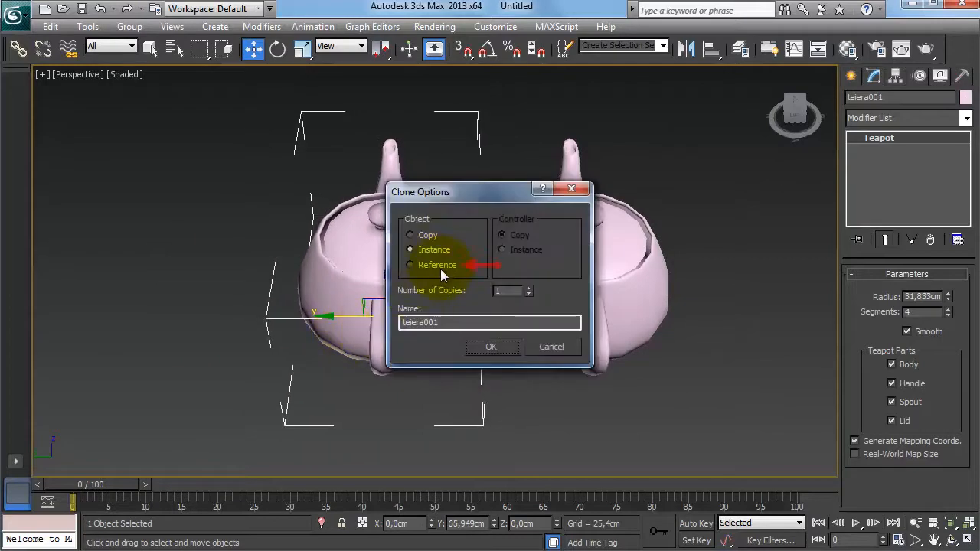
pyautogui.click(529, 288)
pyautogui.click(498, 343)
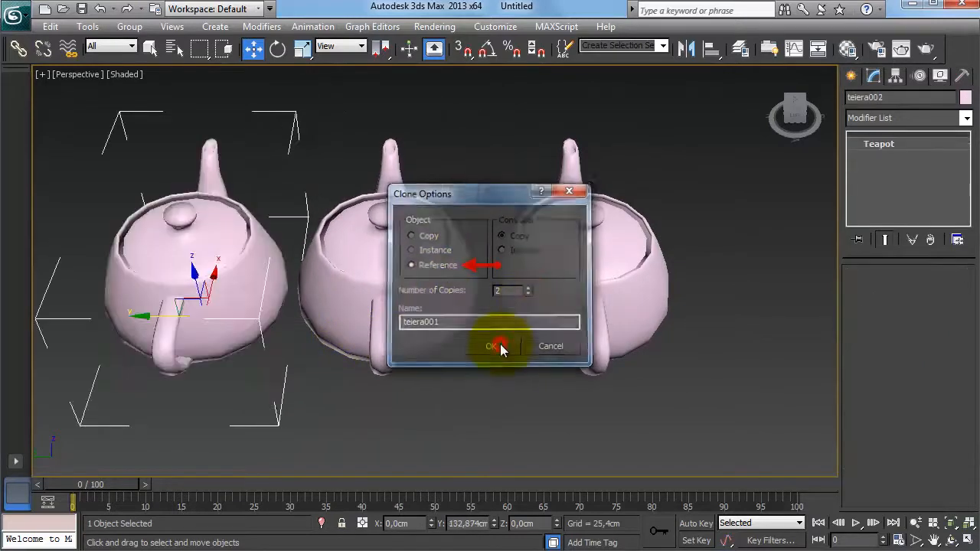
# Select the two reference clones and delete them.
pyautogui.moveTo(497, 369)
pyautogui.mouseDown(button='middle')
pyautogui.moveTo(543, 359)
pyautogui.moveTo(531, 365)
pyautogui.mouseUp(button='middle')
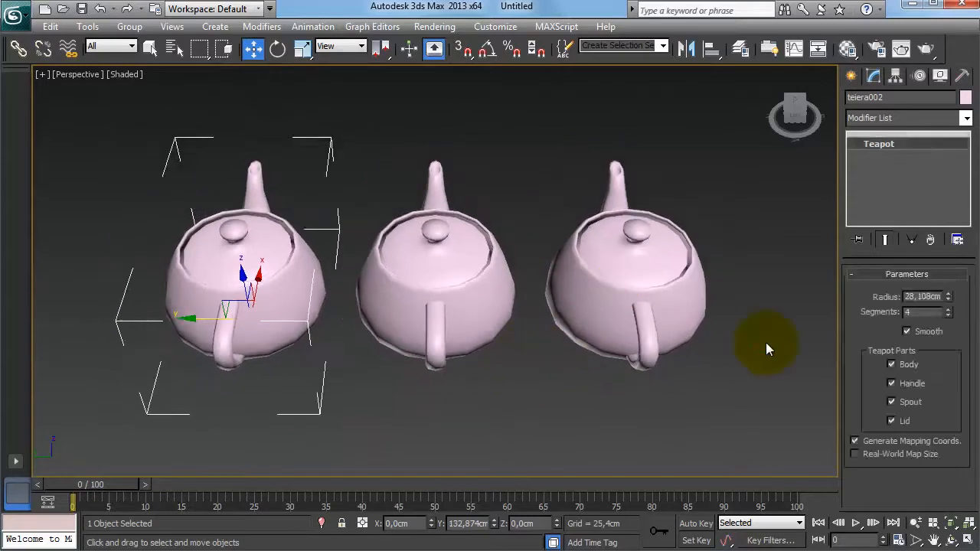
pyautogui.click(766, 342)
pyautogui.moveTo(519, 138); pyautogui.dragTo(104, 436)
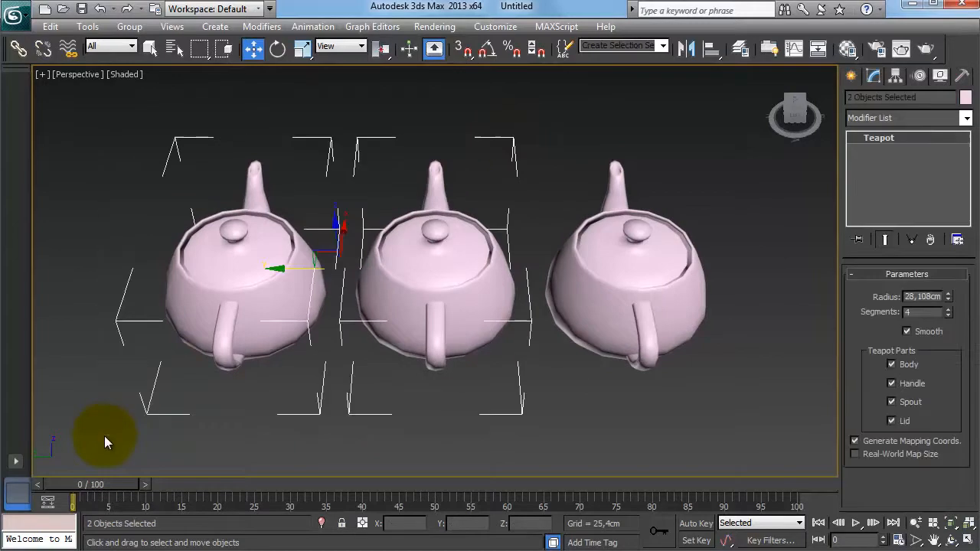
pyautogui.press('Delete')
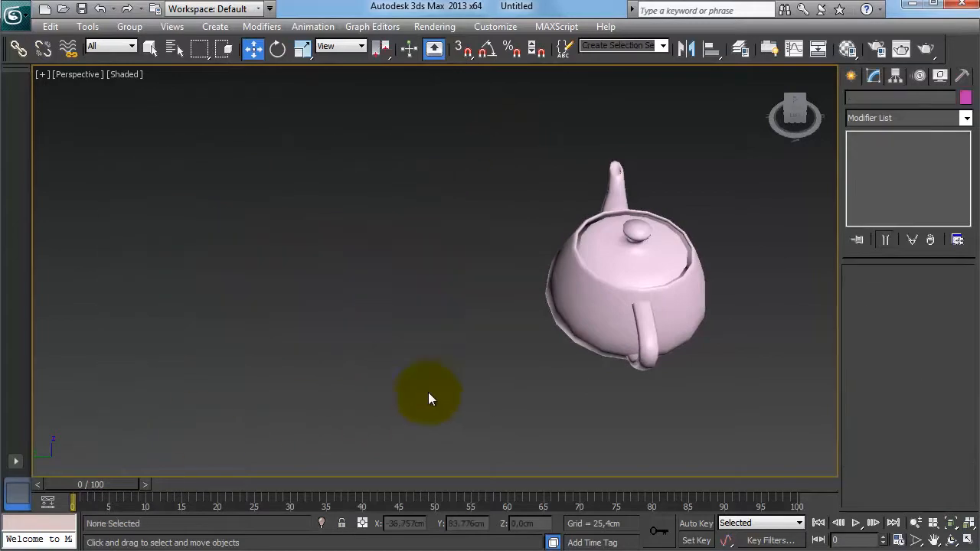
# Move the teapot about 96 cm along negative X away from its pivot using Affect Object Only.
pyautogui.moveTo(761, 315); pyautogui.dragTo(620, 310, button='middle')
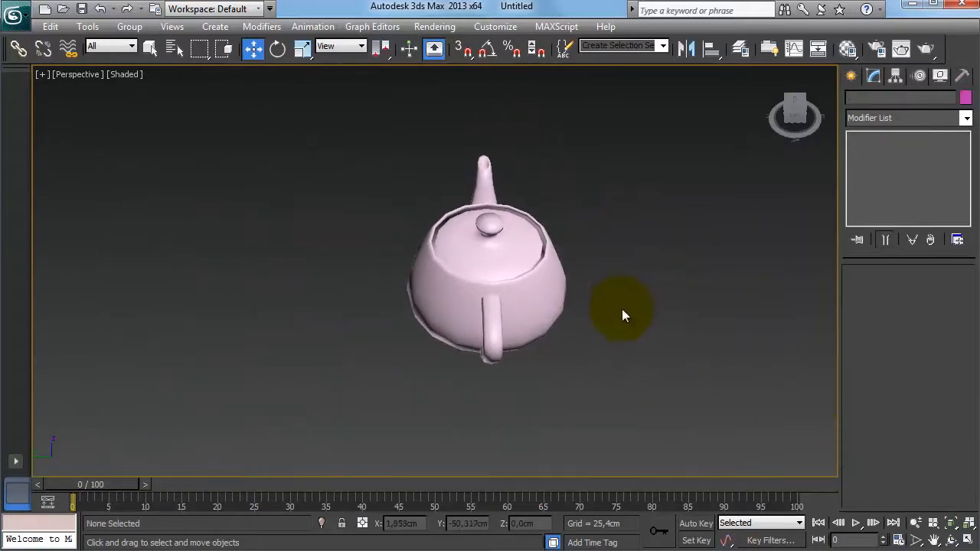
pyautogui.click(950, 524)
pyautogui.click(968, 541)
pyautogui.moveTo(737, 378); pyautogui.dragTo(635, 373)
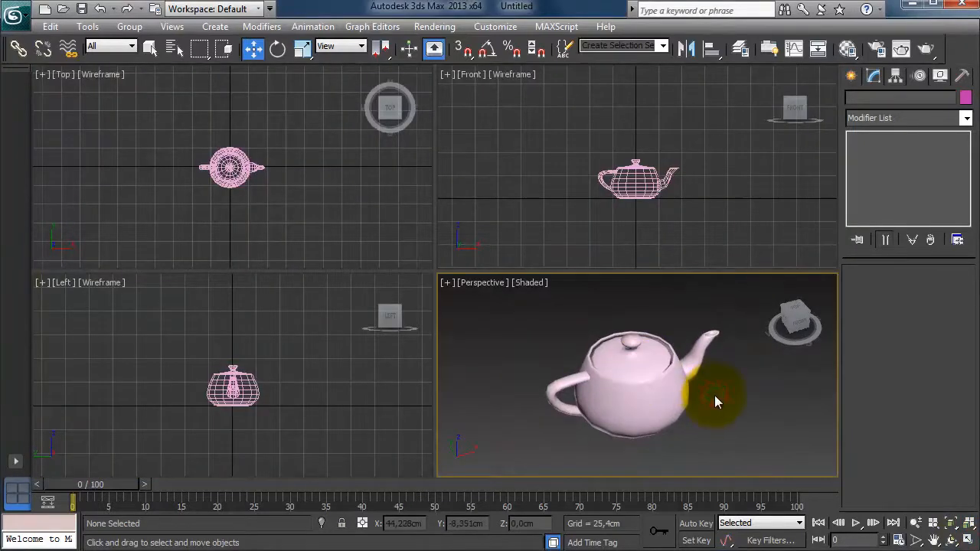
pyautogui.click(229, 169)
pyautogui.scroll(-4, 290, 203)
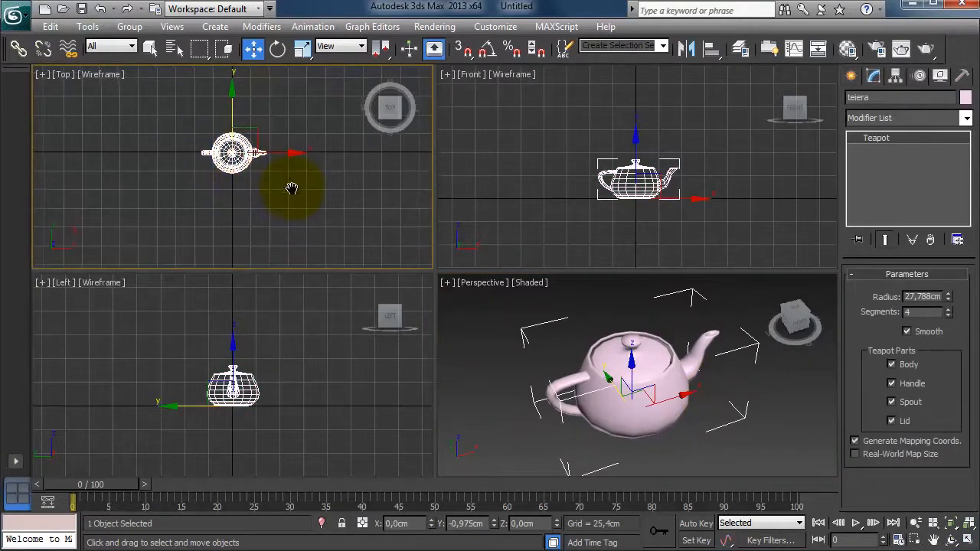
pyautogui.scroll(4, 290, 188)
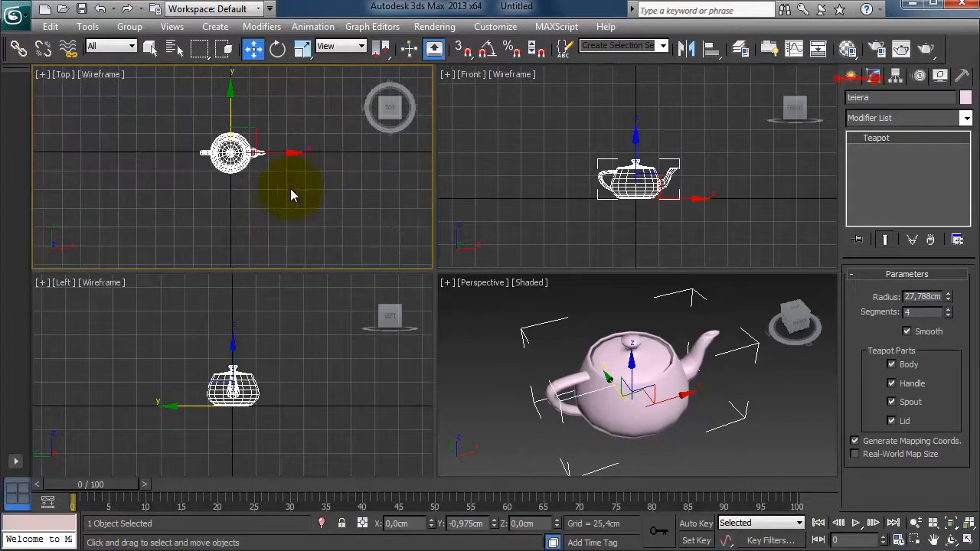
pyautogui.click(895, 76)
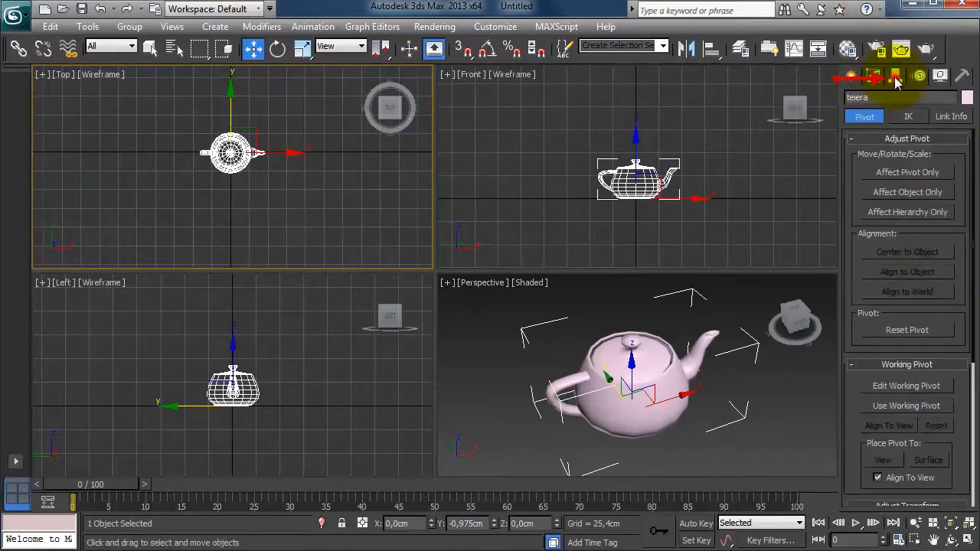
pyautogui.click(937, 195)
pyautogui.moveTo(280, 153); pyautogui.dragTo(208, 158)
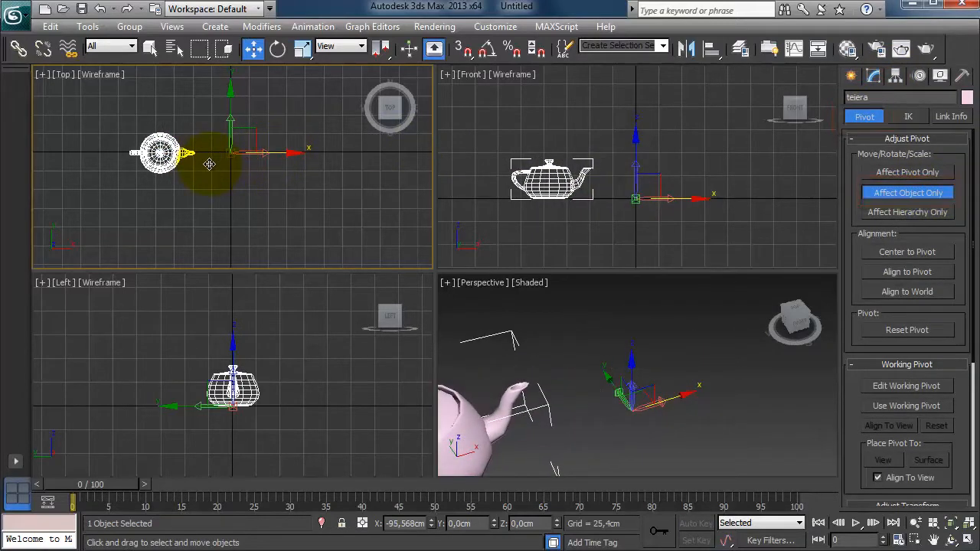
pyautogui.click(916, 193)
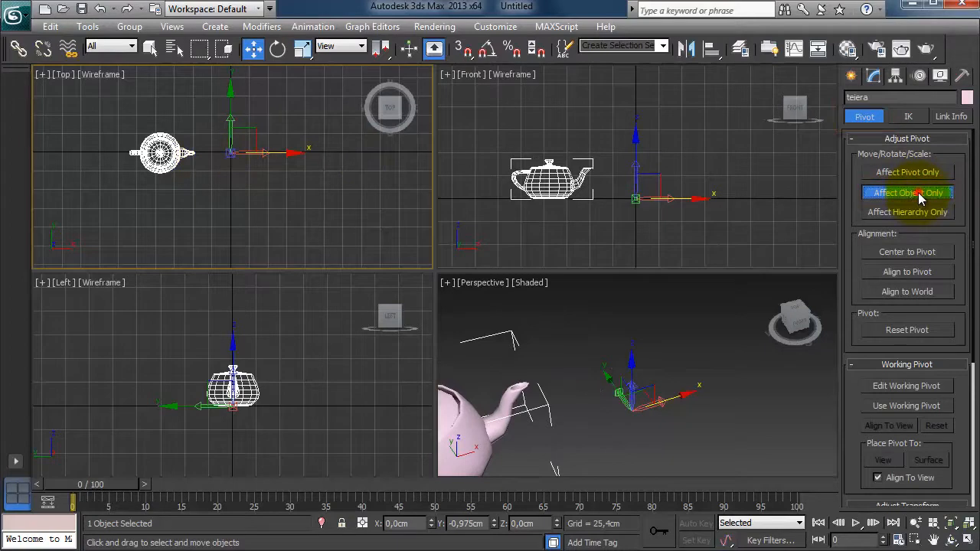
# Shift-rotate the teapot about 90° around its offset pivot in the top view, creating 3 instance clones.
pyautogui.click(278, 51)
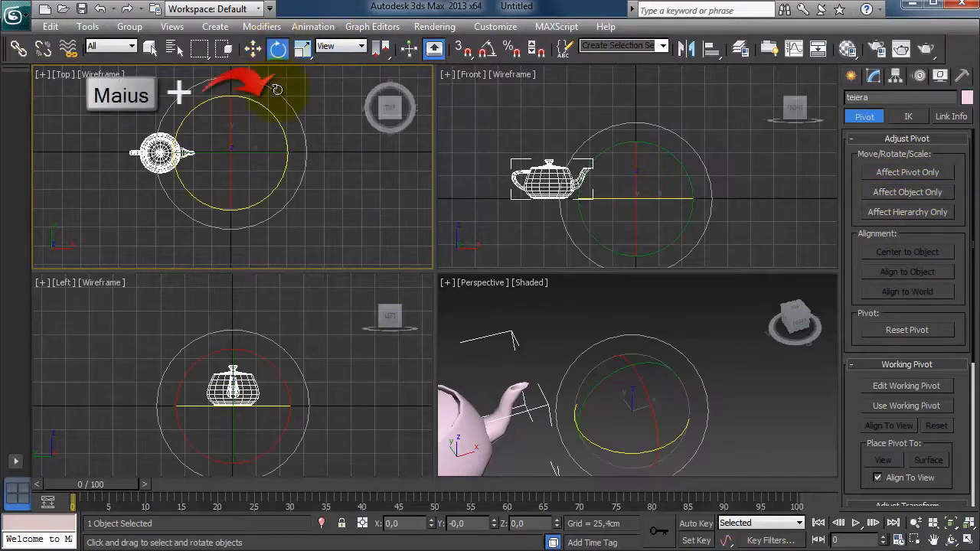
pyautogui.moveTo(271, 114)
pyautogui.keyDown('shift'); pyautogui.mouseDown()
pyautogui.moveTo(291, 115)
pyautogui.moveTo(382, 195)
pyautogui.mouseUp(); pyautogui.keyUp('shift')
pyautogui.click(527, 289)
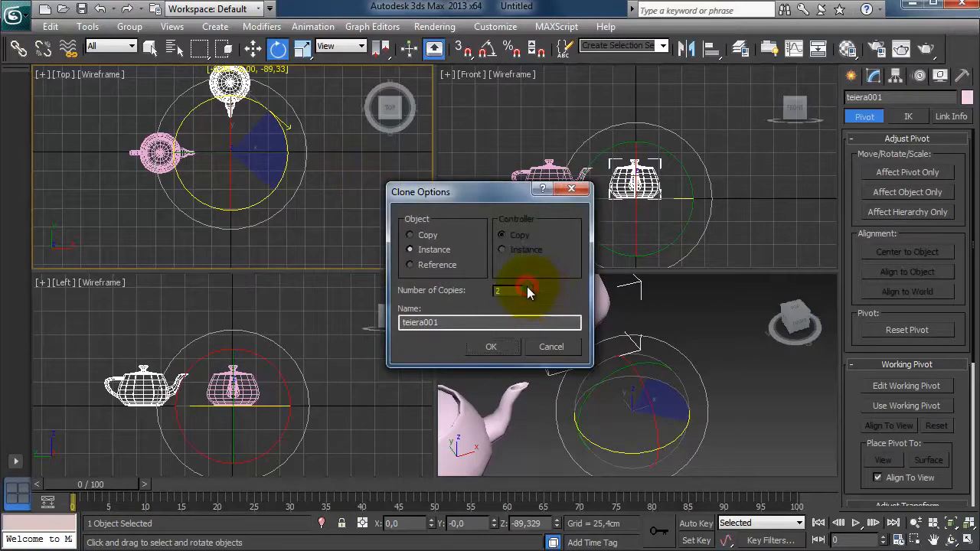
pyautogui.click(490, 348)
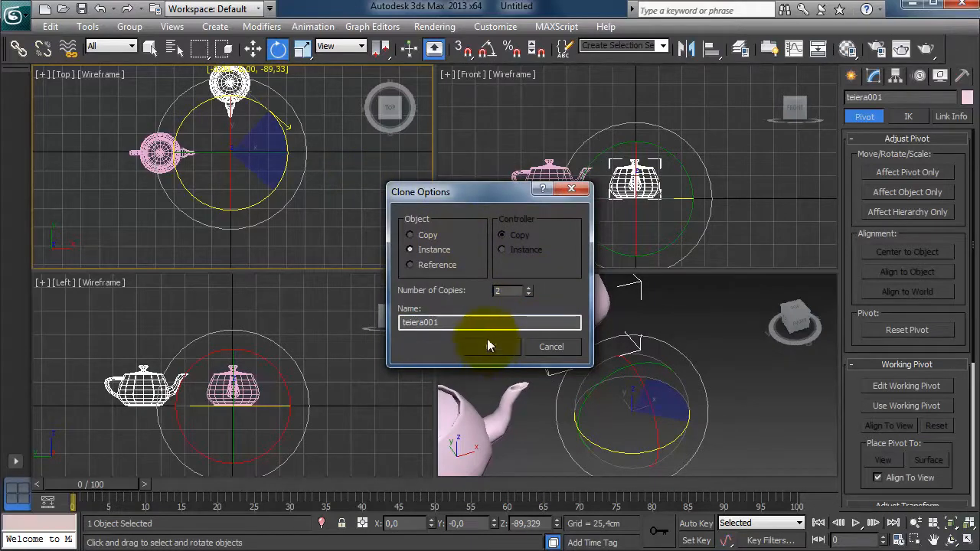
pyautogui.click(529, 288)
pyautogui.click(486, 347)
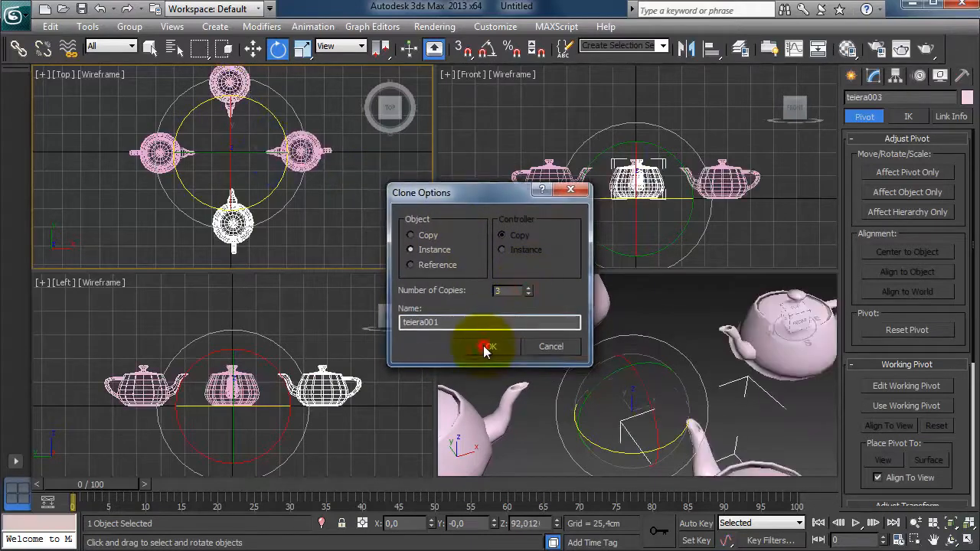
pyautogui.scroll(-10, 594, 356)
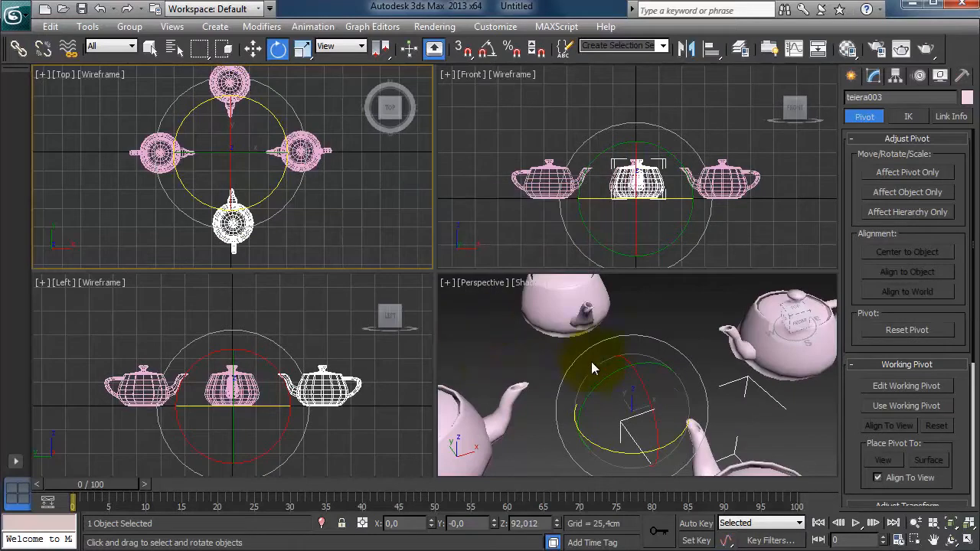
pyautogui.keyDown('alt'); pyautogui.moveTo(751, 421); pyautogui.dragTo(578, 431, button='middle'); pyautogui.keyUp('alt')
pyautogui.moveTo(659, 432); pyautogui.dragTo(554, 399, button='middle')
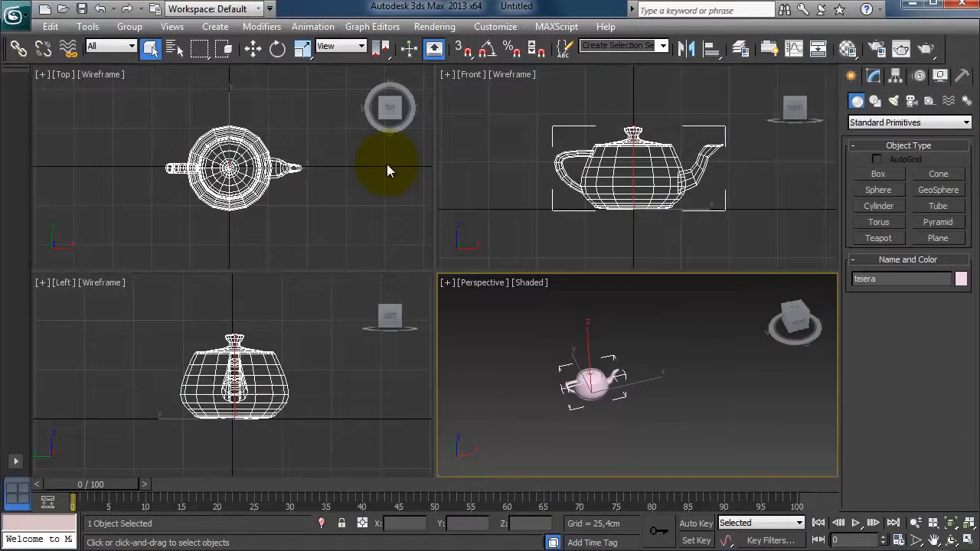
# Start mirroring the single teapot as a Copy and set the mirror offset to about -57.379 cm.
pyautogui.scroll(-5, 387, 170)
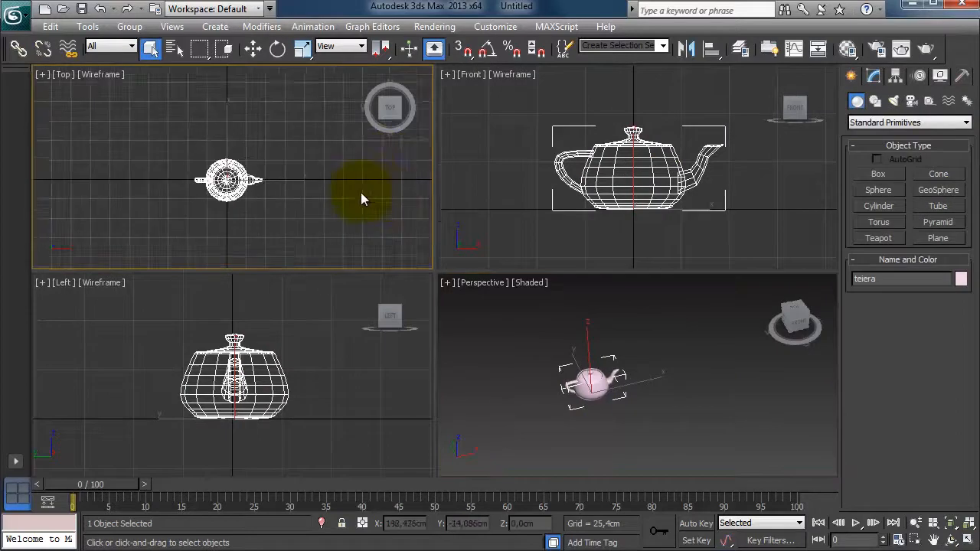
pyautogui.scroll(-5, 749, 216)
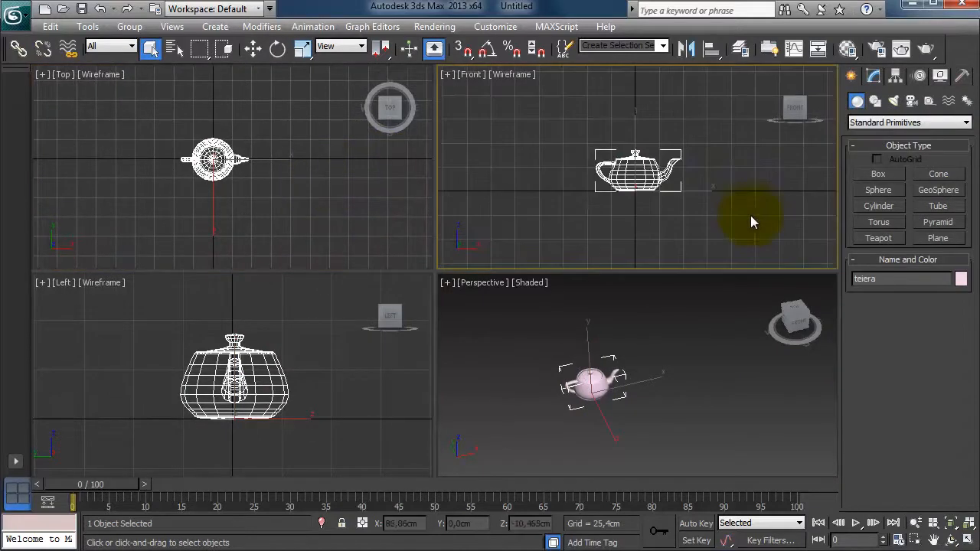
pyautogui.rightClick(319, 387)
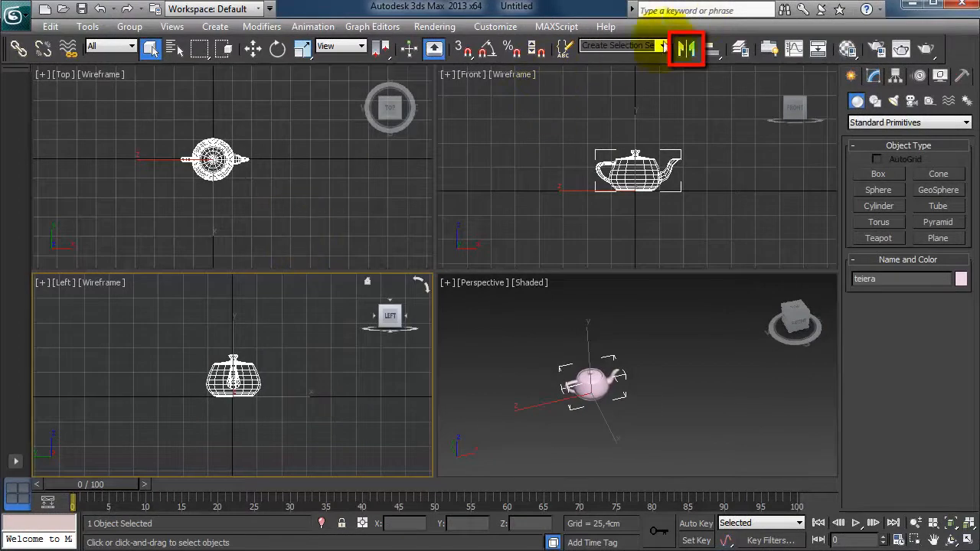
pyautogui.click(679, 49)
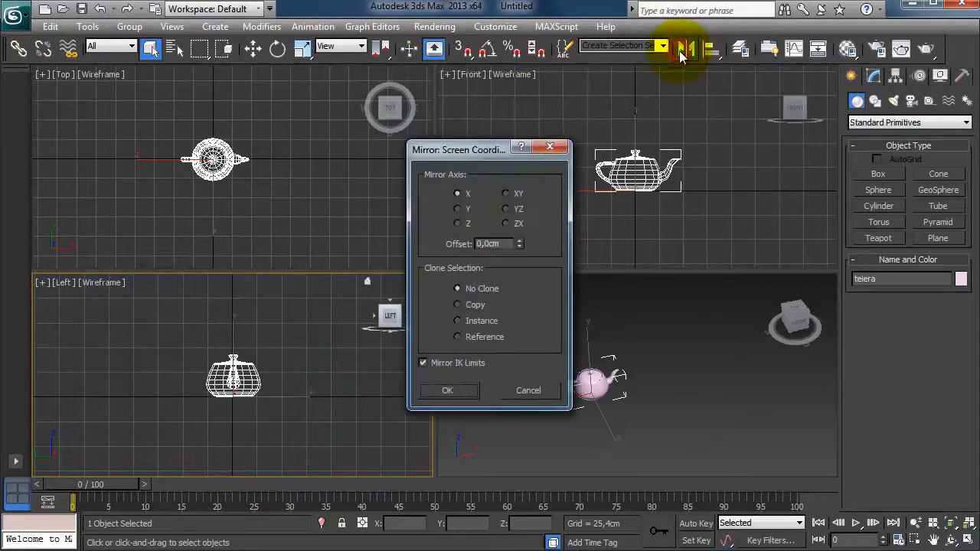
pyautogui.moveTo(483, 151); pyautogui.dragTo(893, 219)
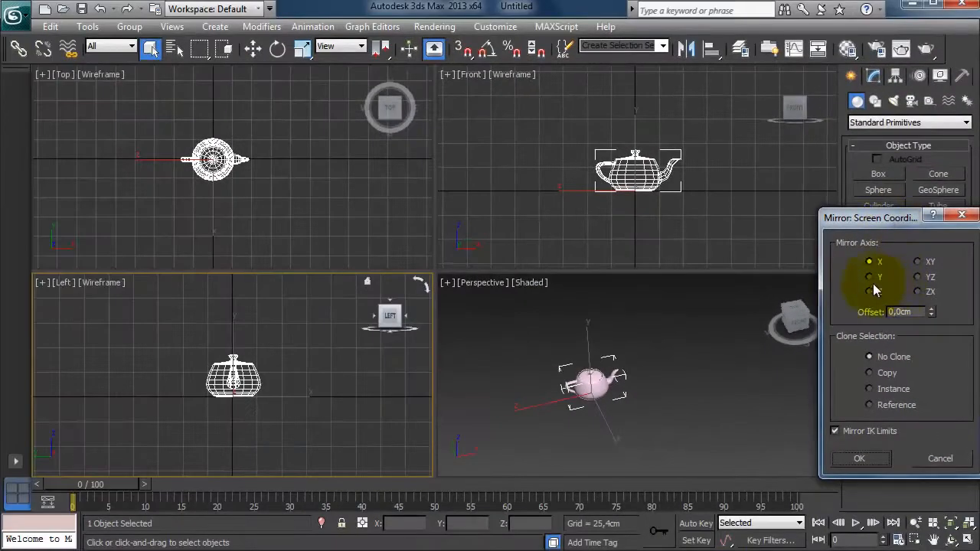
pyautogui.click(885, 373)
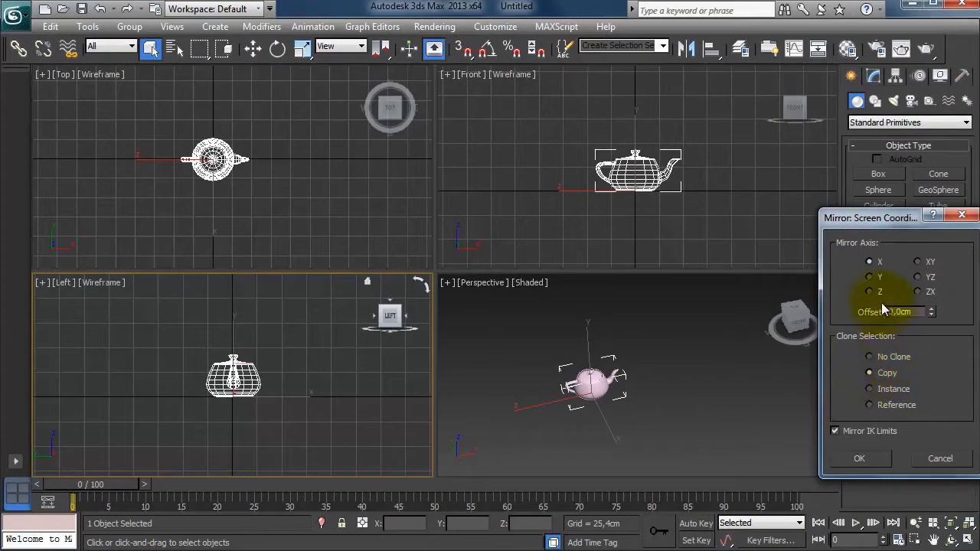
pyautogui.click(871, 277)
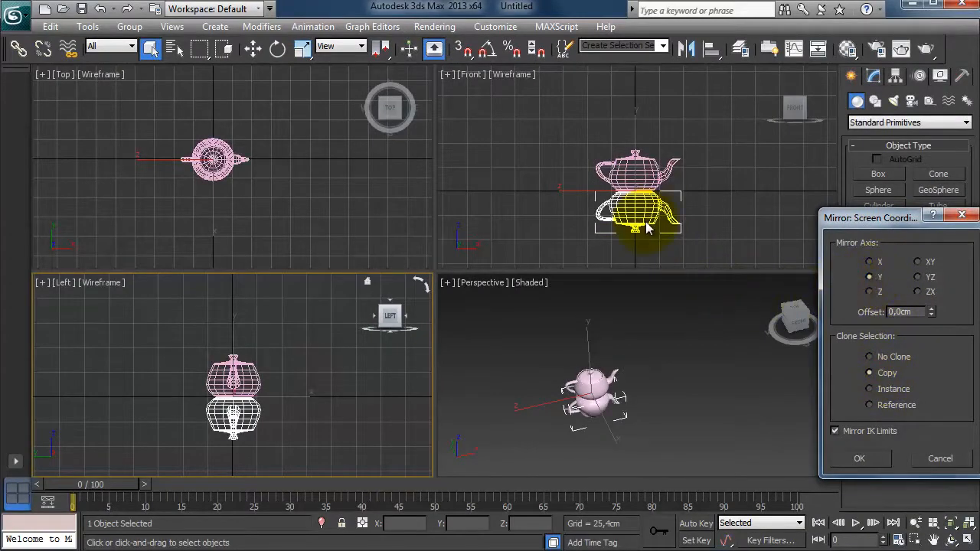
pyautogui.click(871, 262)
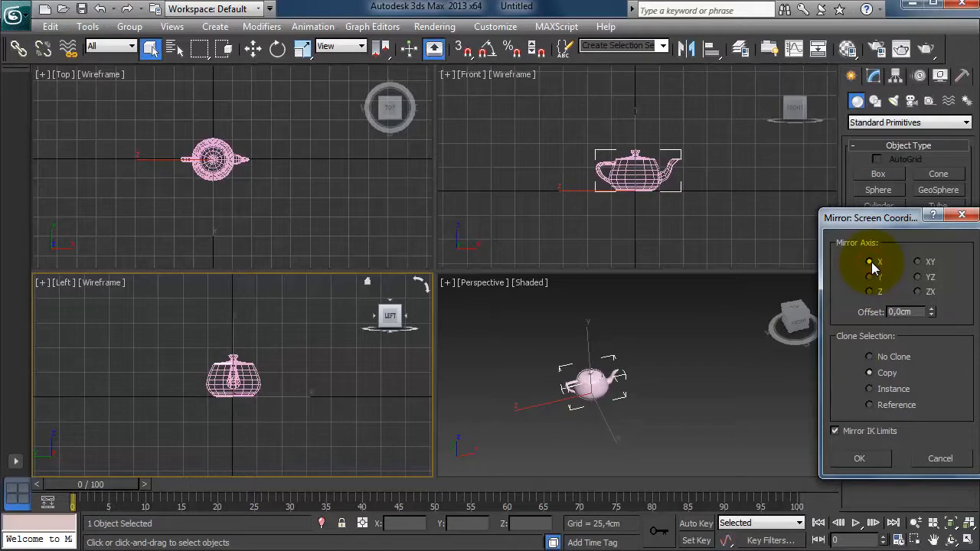
pyautogui.moveTo(932, 312); pyautogui.dragTo(936, 405)
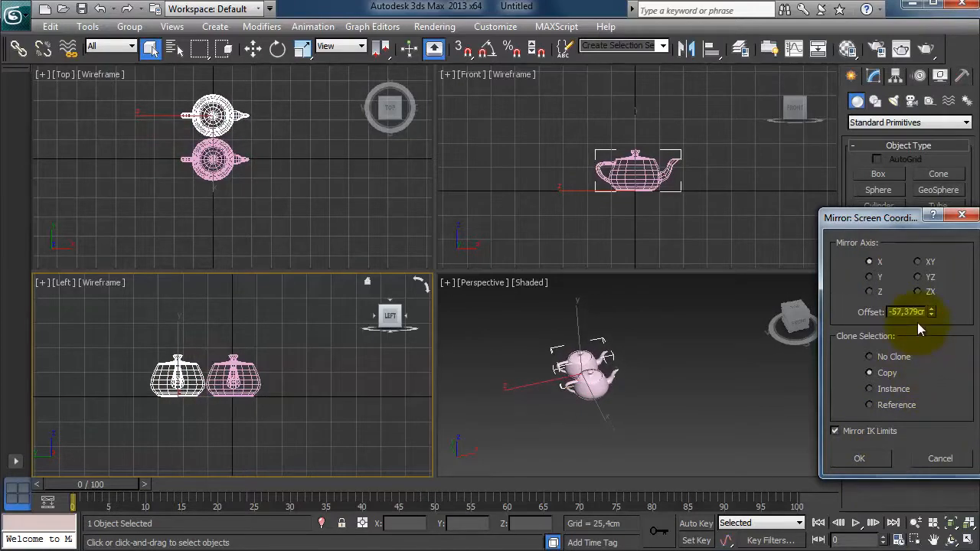
# Try the Y, Z, XY and YZ mirror axes, then apply the mirrored copy about the ZX plane.
pyautogui.click(873, 278)
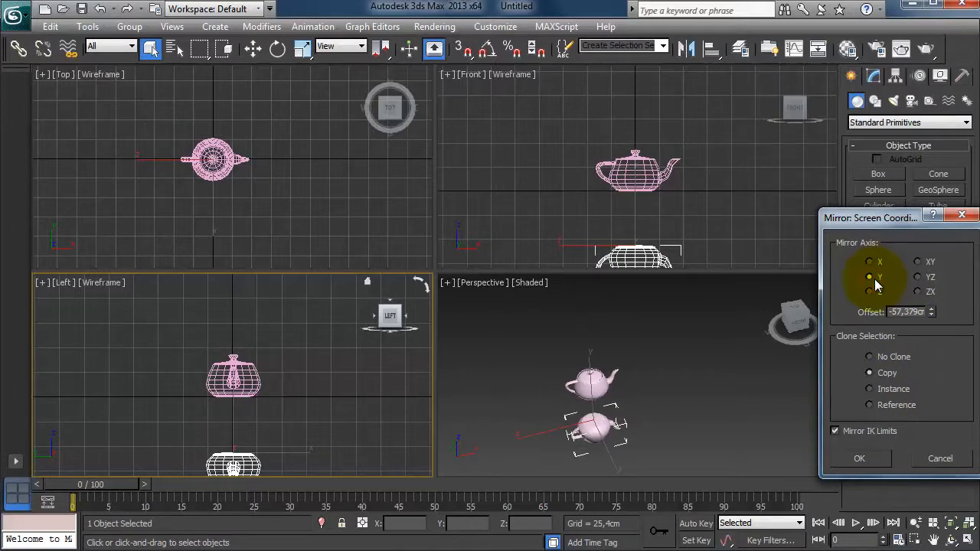
pyautogui.click(870, 292)
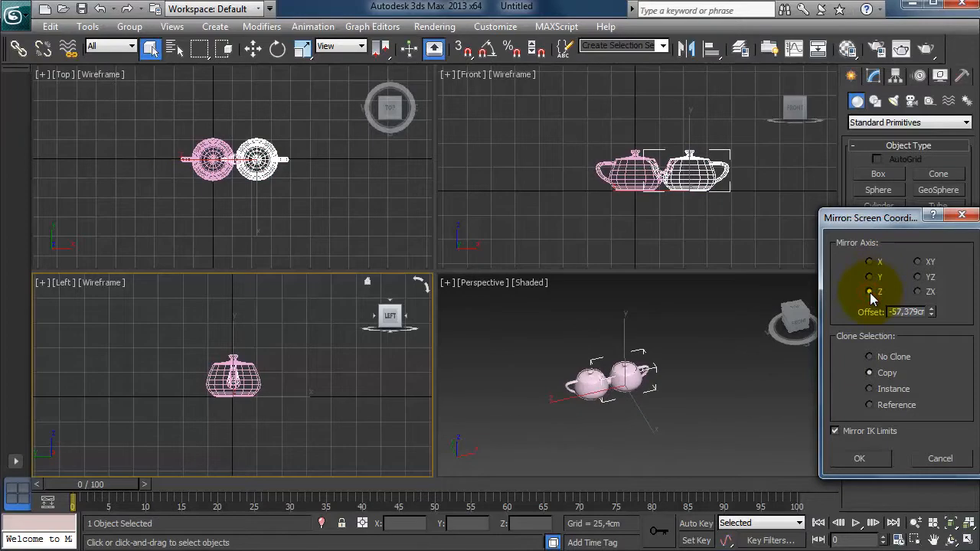
pyautogui.click(918, 262)
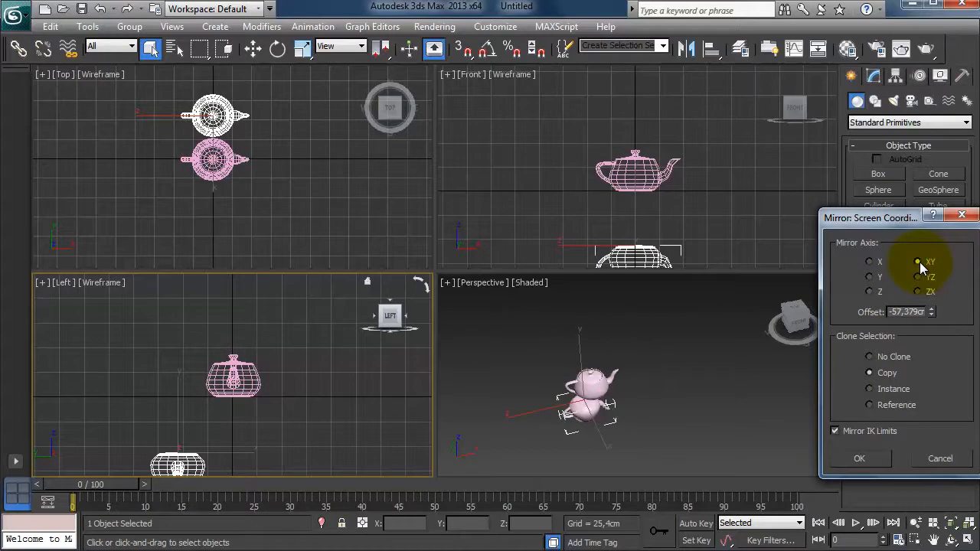
pyautogui.click(921, 278)
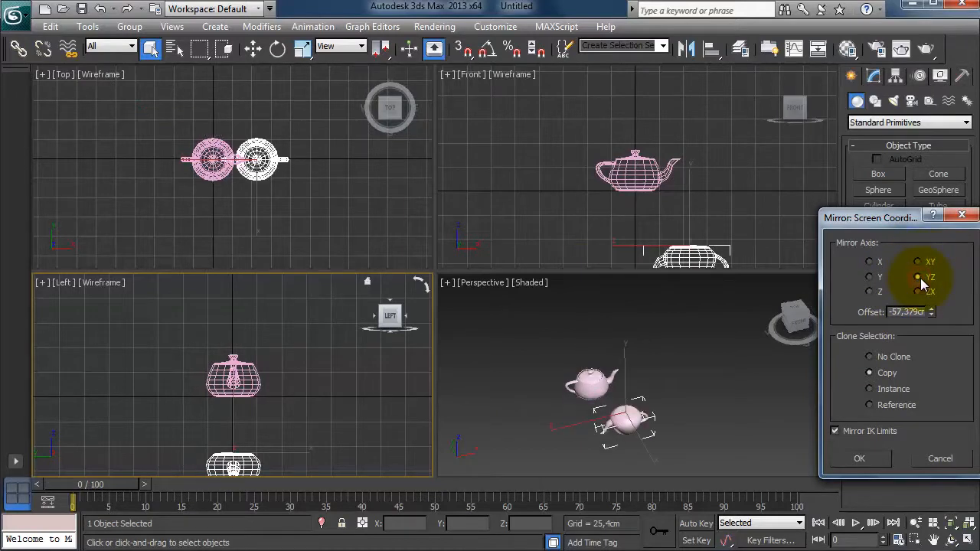
pyautogui.click(919, 292)
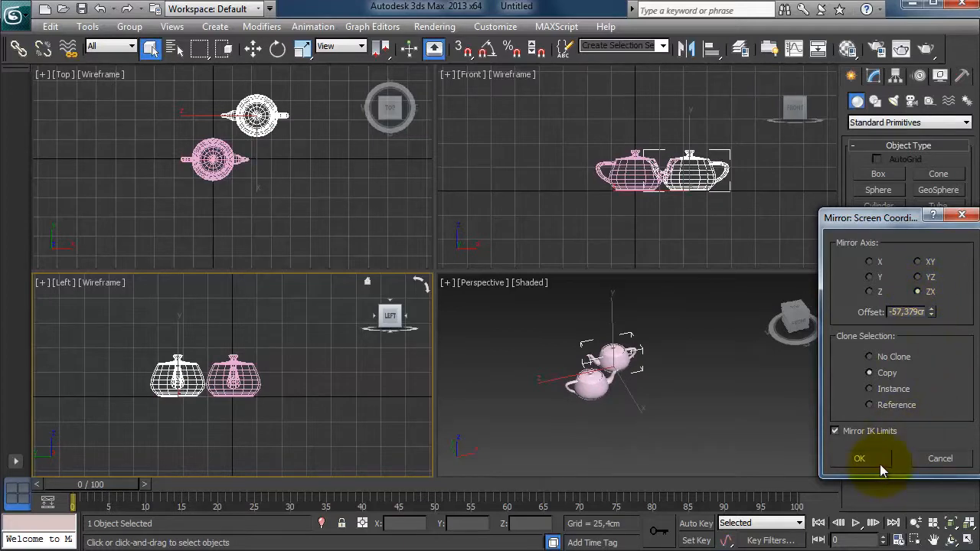
pyautogui.click(859, 459)
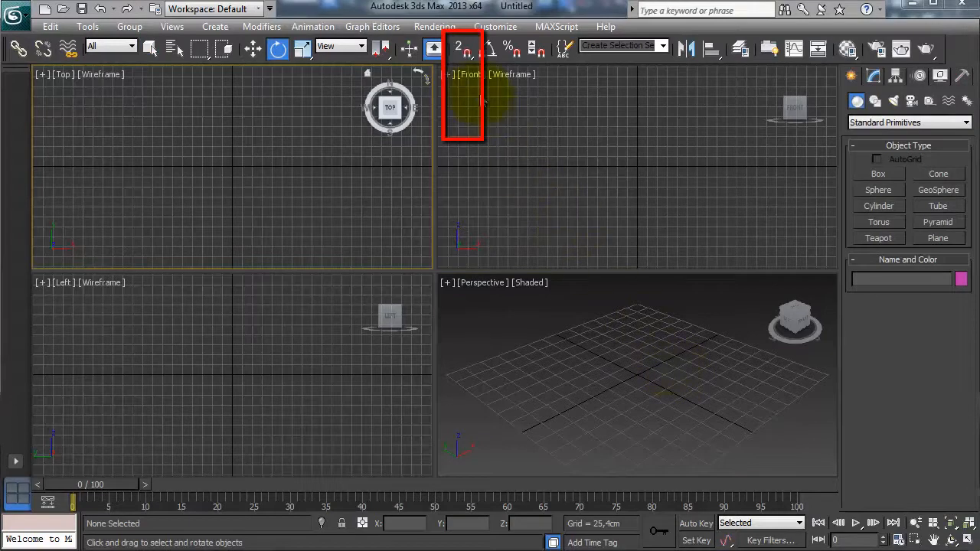
# Turn on 2D snapping and enable Grid Points snapping in the Grid and Snap Settings.
pyautogui.click(464, 52)
pyautogui.moveTo(464, 57); pyautogui.dragTo(473, 79)
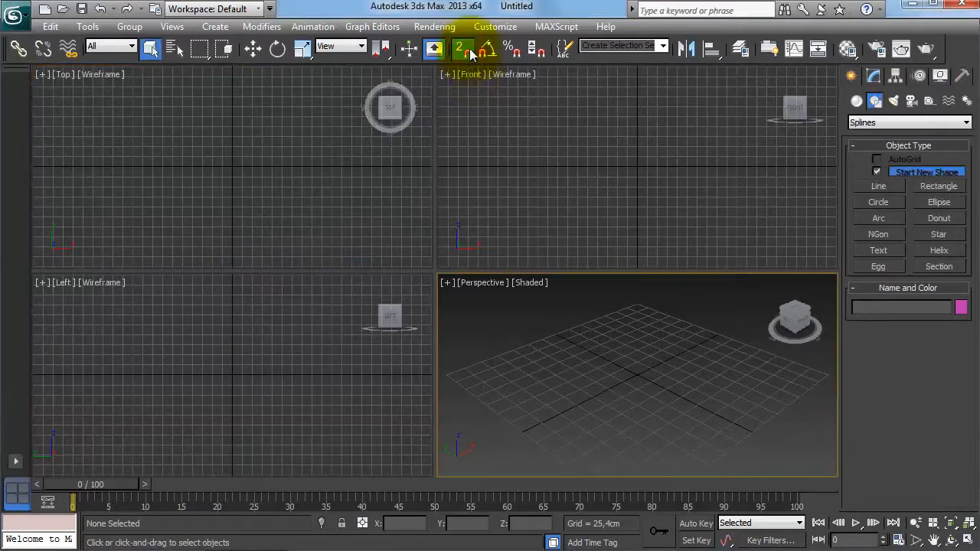
pyautogui.rightClick(465, 50)
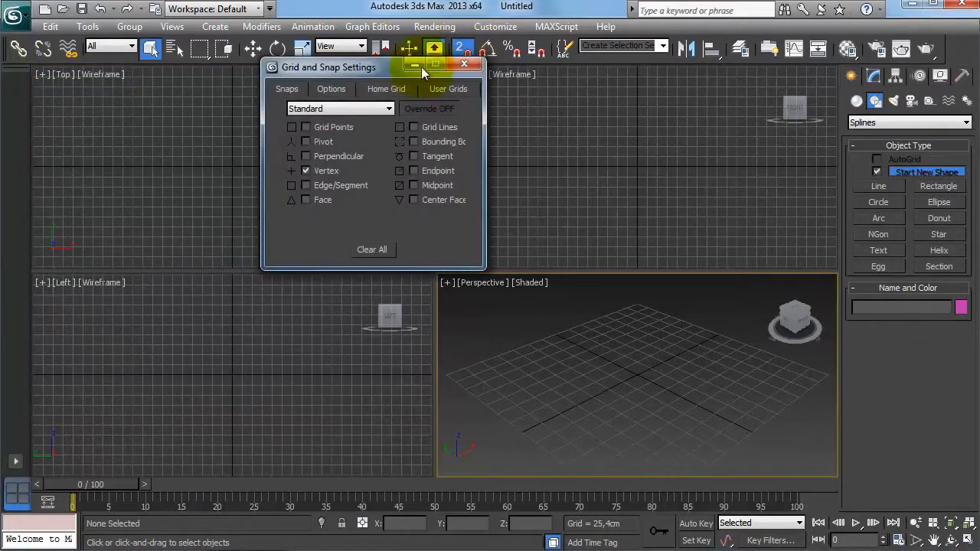
pyautogui.moveTo(381, 70); pyautogui.dragTo(684, 183)
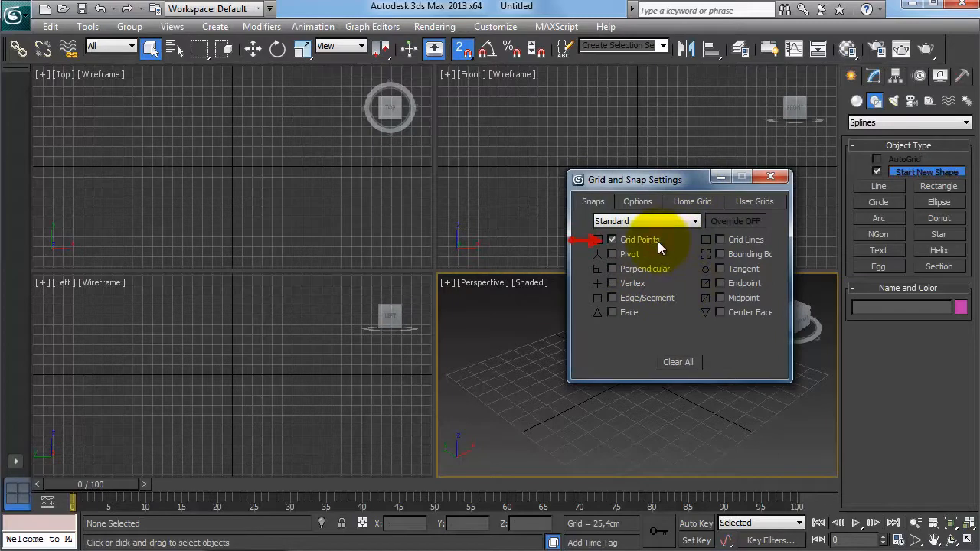
pyautogui.click(778, 179)
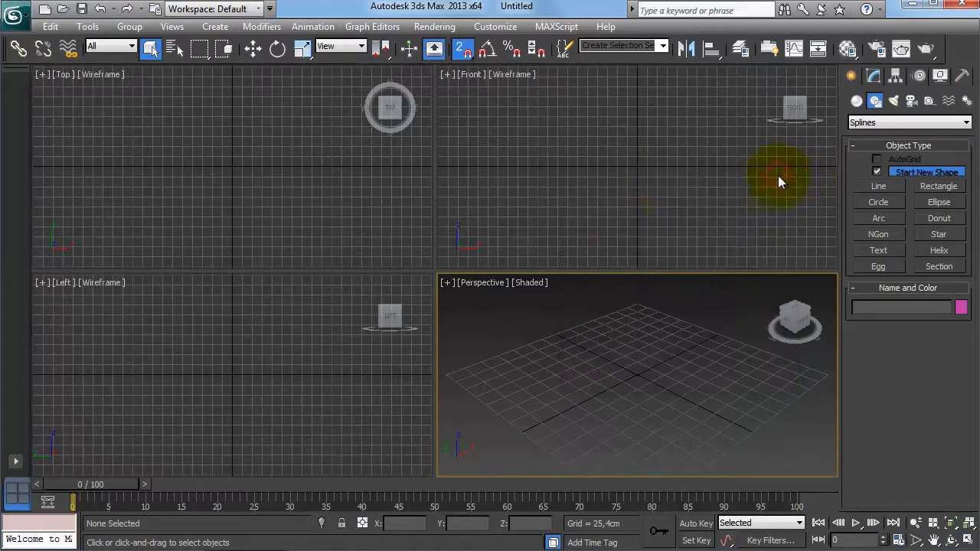
# Create a grid-snapped box about 177.8 cm long, 279.4 cm wide and 76.2 cm high in the top view.
pyautogui.click(374, 196)
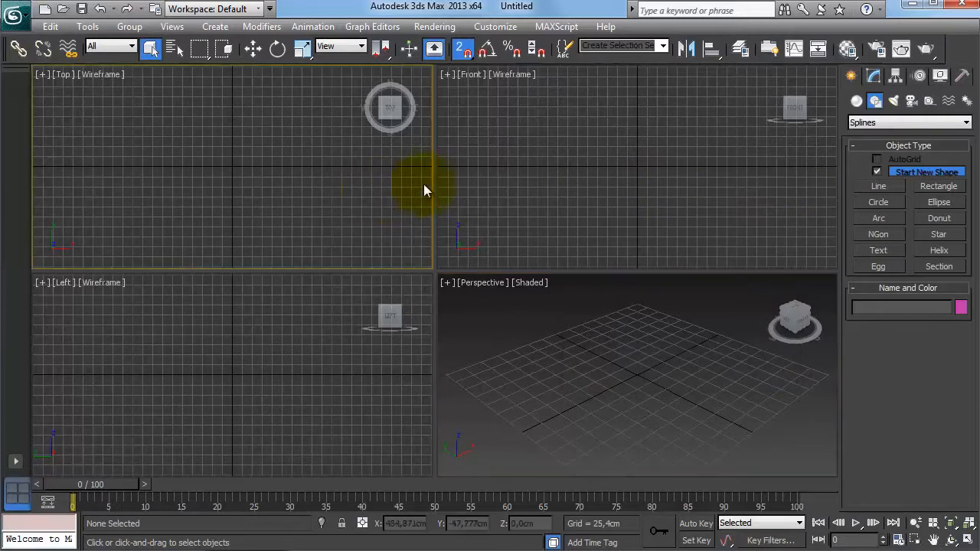
pyautogui.click(856, 103)
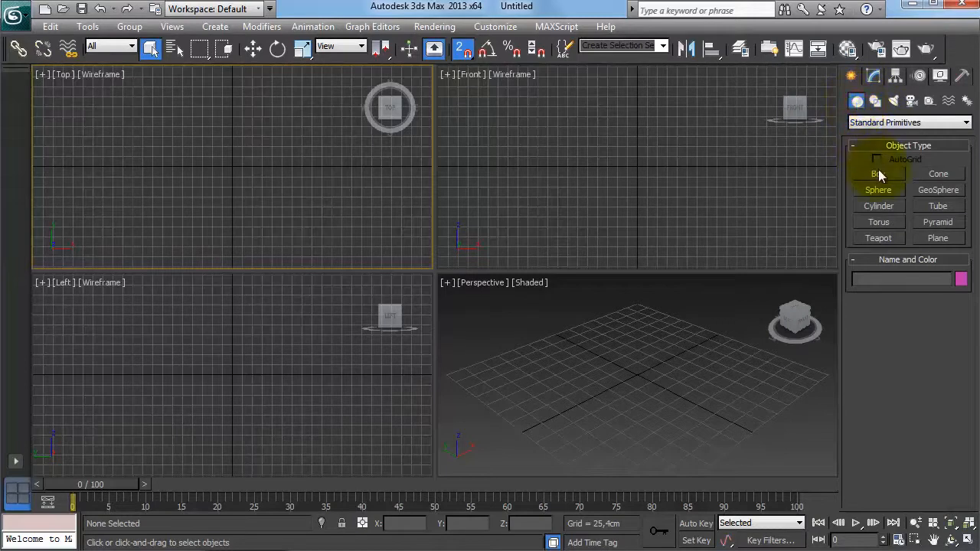
pyautogui.click(881, 175)
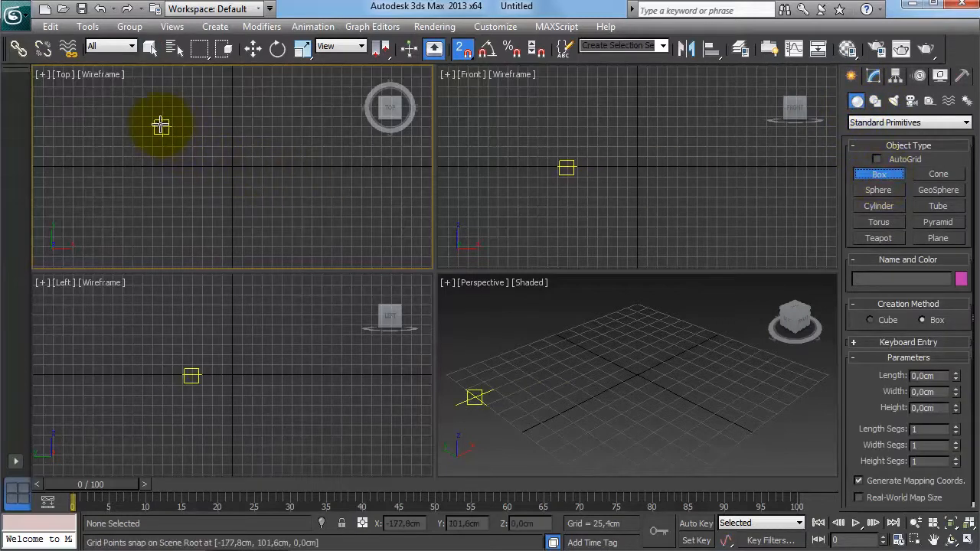
pyautogui.moveTo(162, 127); pyautogui.dragTo(274, 189)
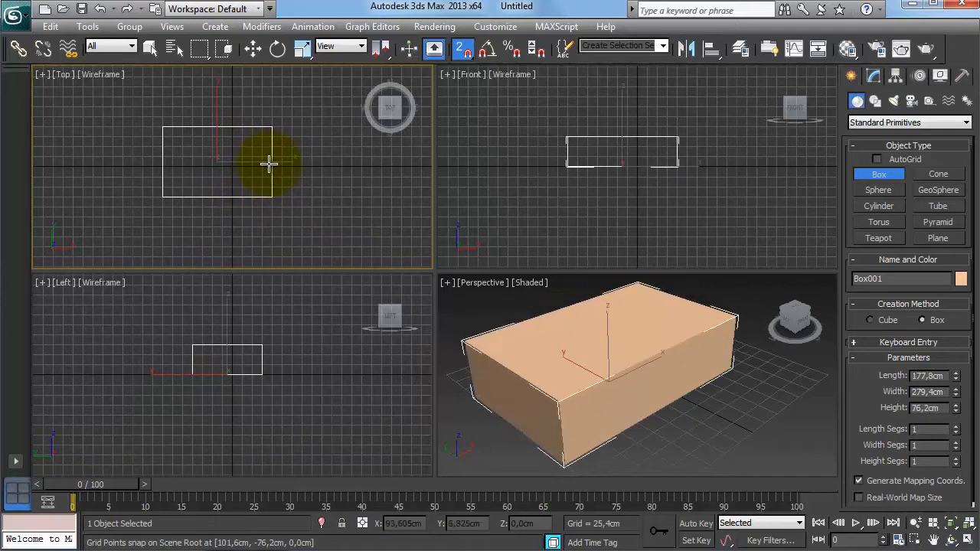
pyautogui.click(268, 163)
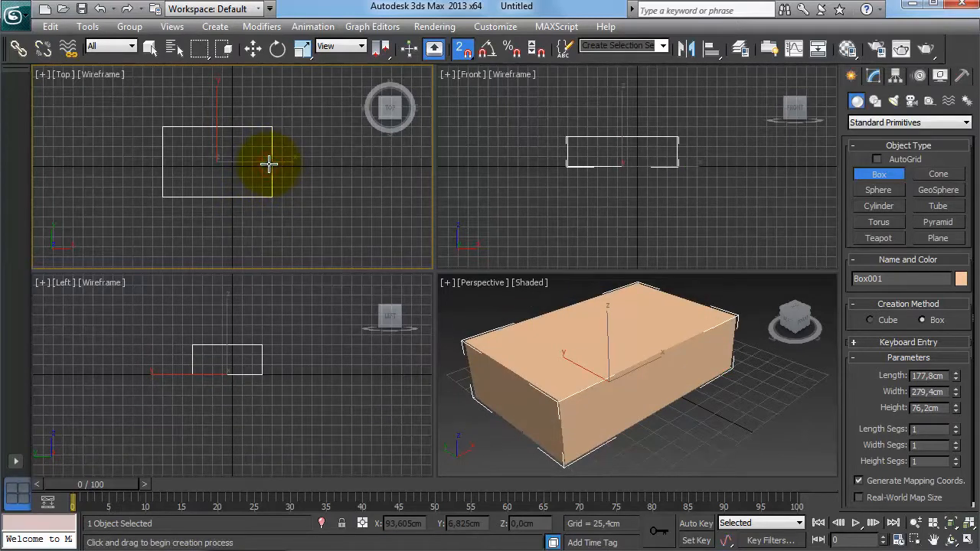
pyautogui.rightClick(318, 203)
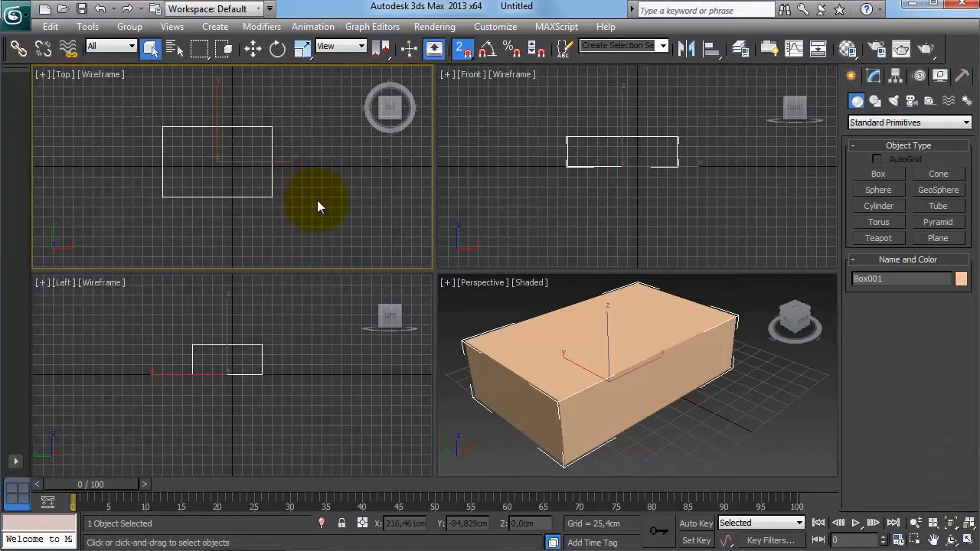
# Draw a closed arrow-shaped line spline in the top view using grid-point snaps, closing the spline.
pyautogui.click(875, 101)
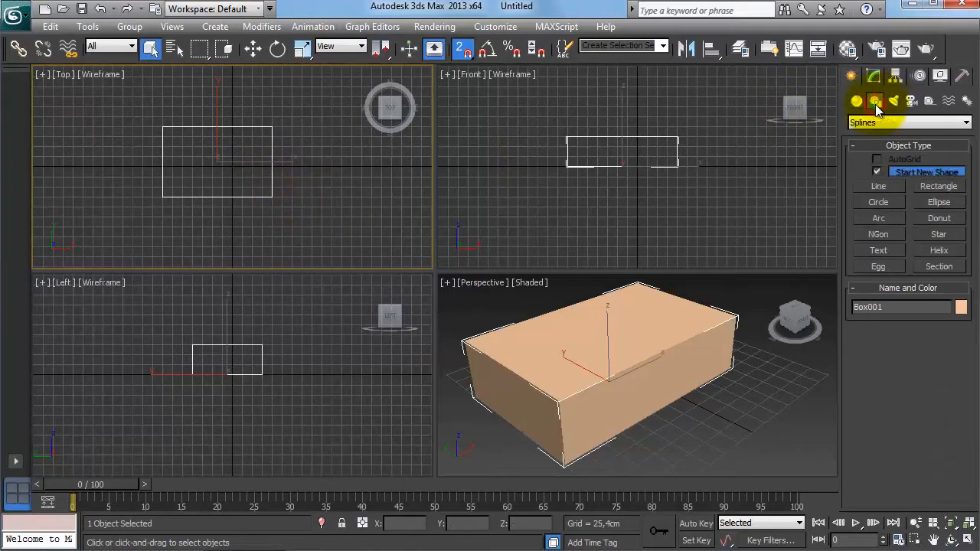
pyautogui.click(878, 187)
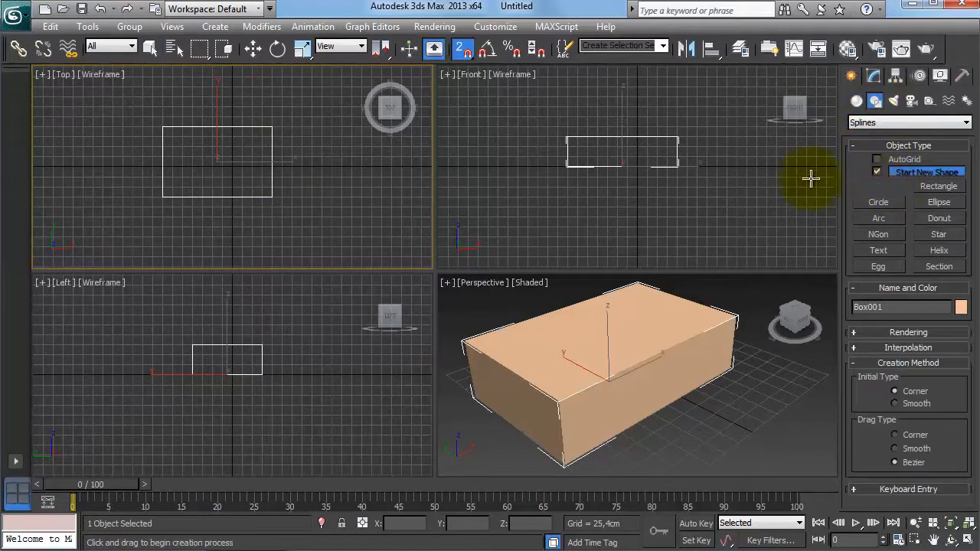
pyautogui.click(273, 246)
pyautogui.click(292, 227)
pyautogui.click(271, 215)
pyautogui.click(272, 206)
pyautogui.click(253, 207)
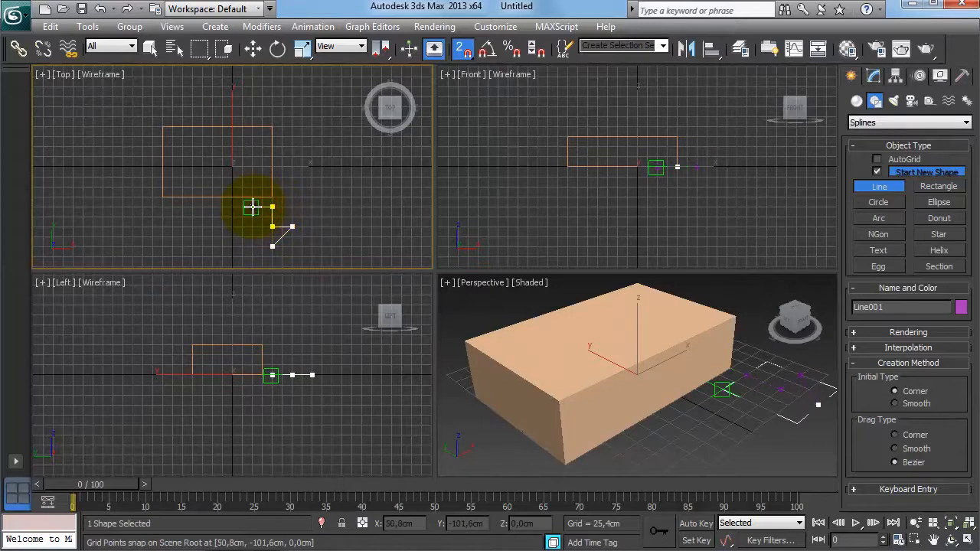
pyautogui.click(252, 226)
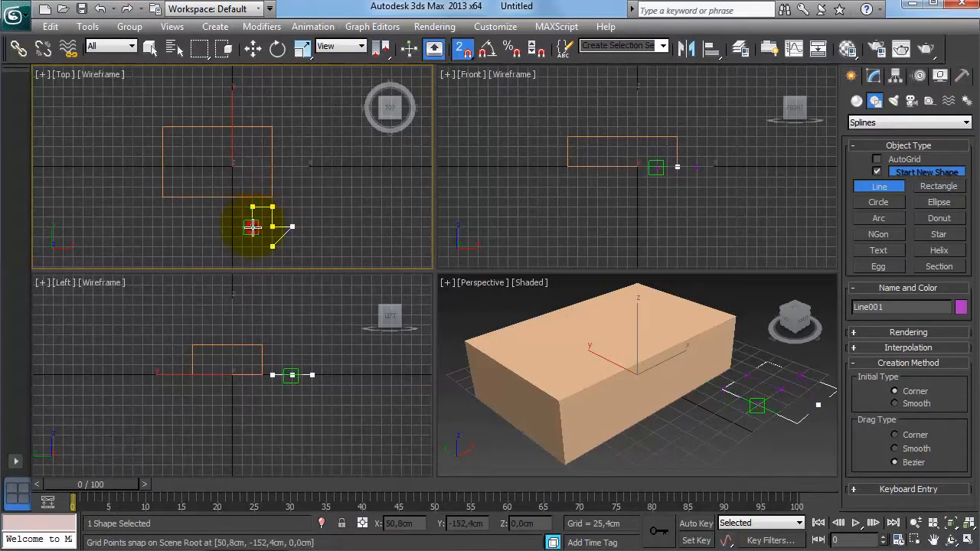
pyautogui.click(232, 227)
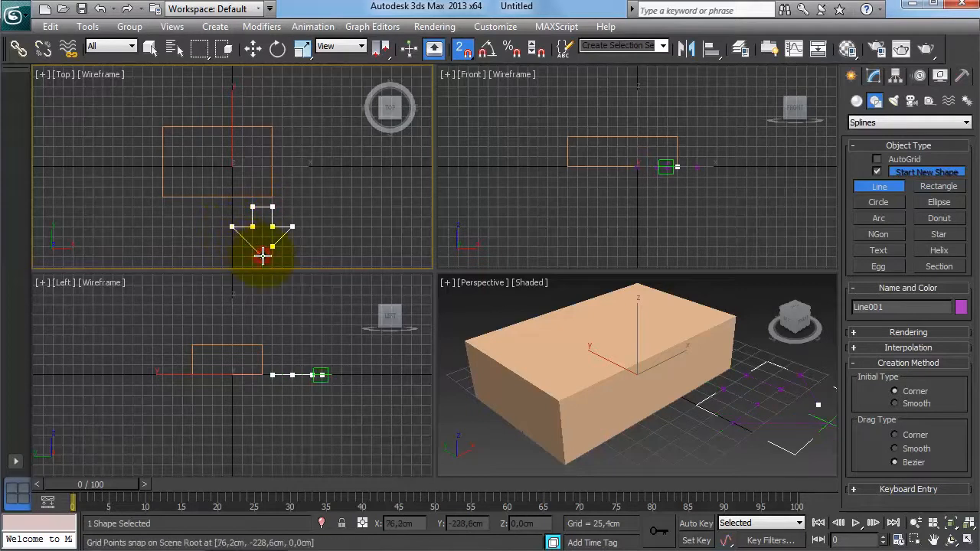
pyautogui.click(272, 247)
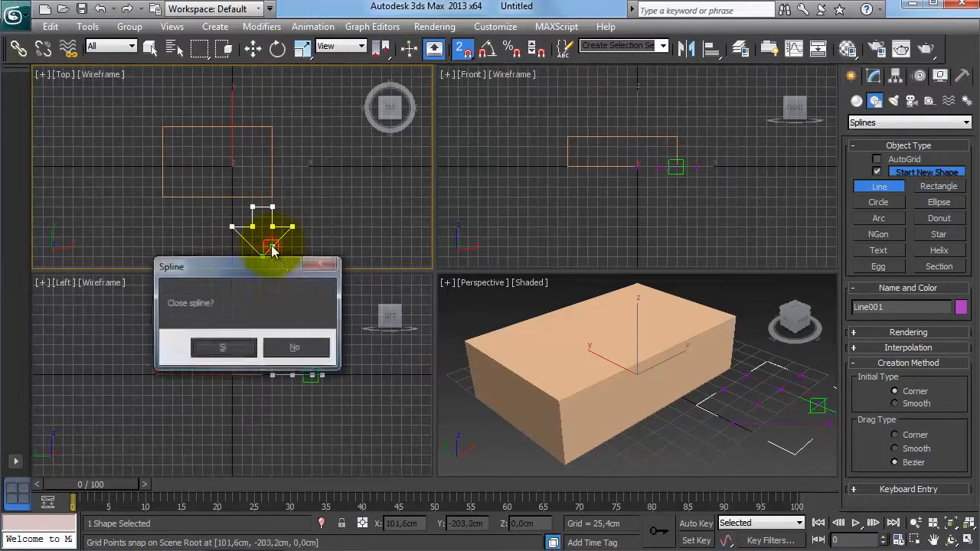
pyautogui.click(218, 347)
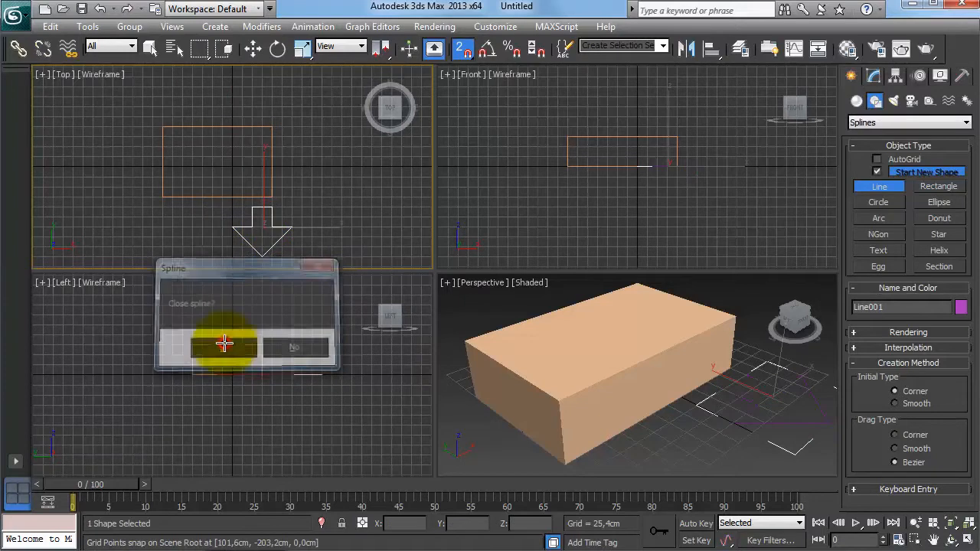
pyautogui.rightClick(325, 219)
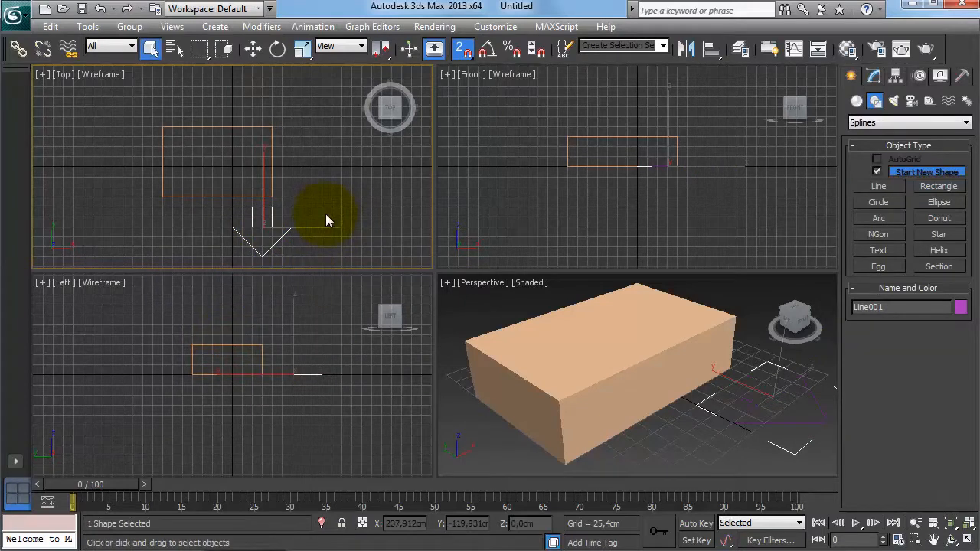
# Switch snapping from Grid Points to Vertex in the Grid and Snap Settings.
pyautogui.rightClick(463, 60)
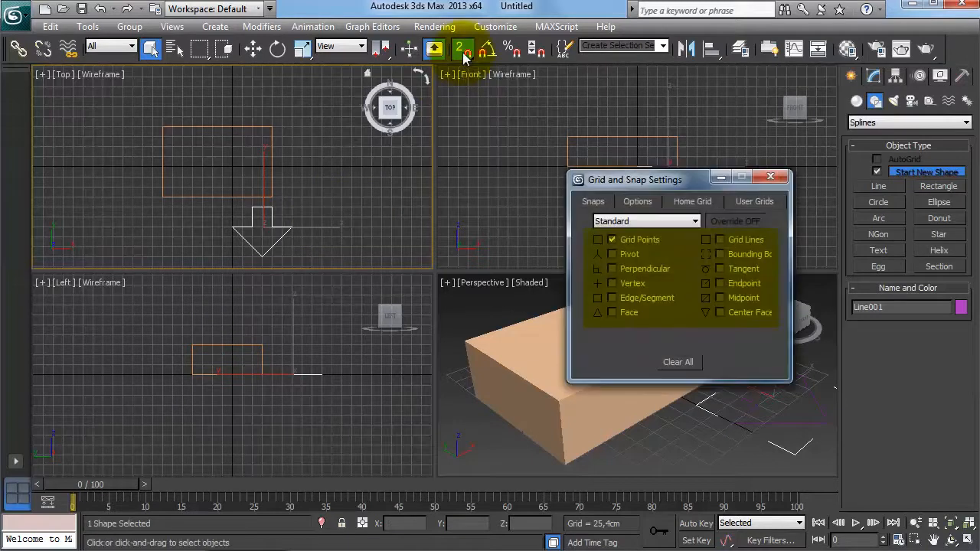
pyautogui.click(463, 60)
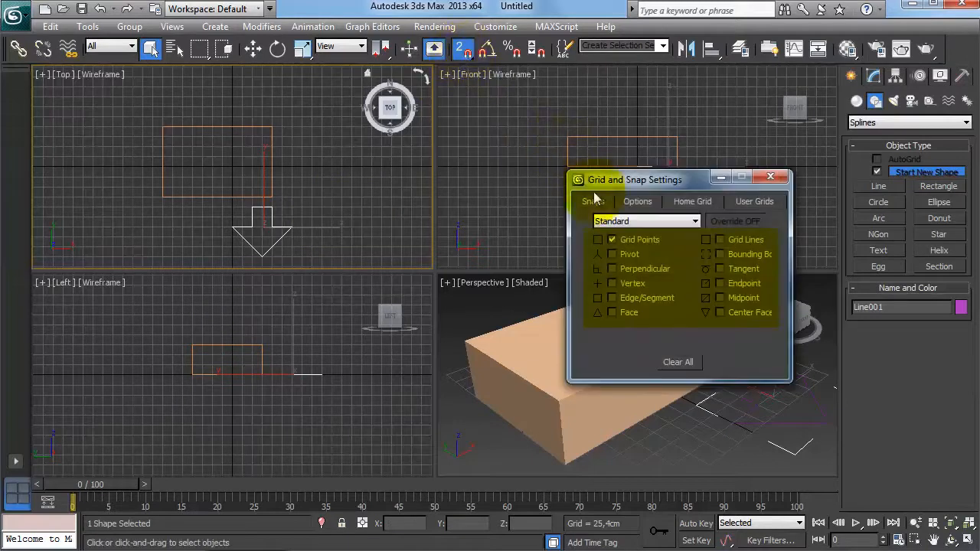
pyautogui.click(628, 244)
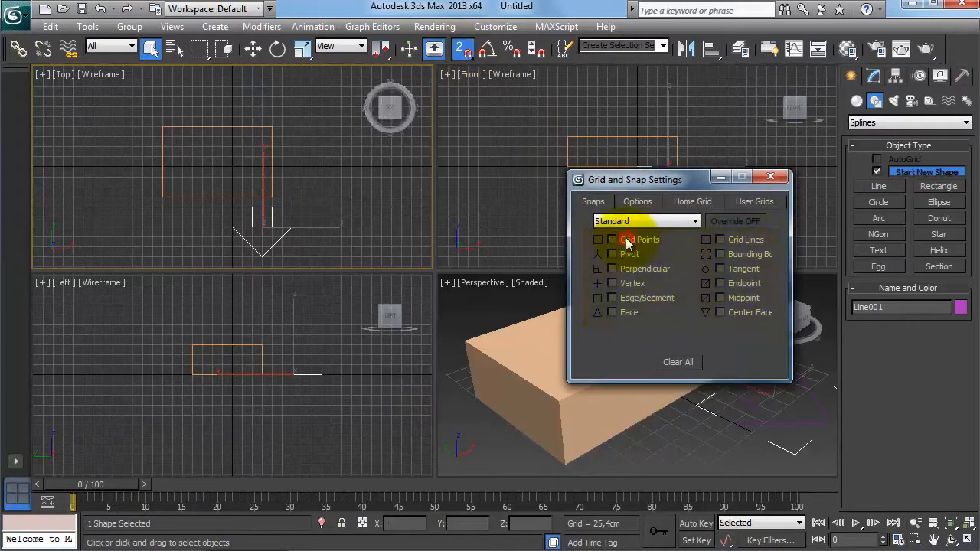
pyautogui.click(639, 284)
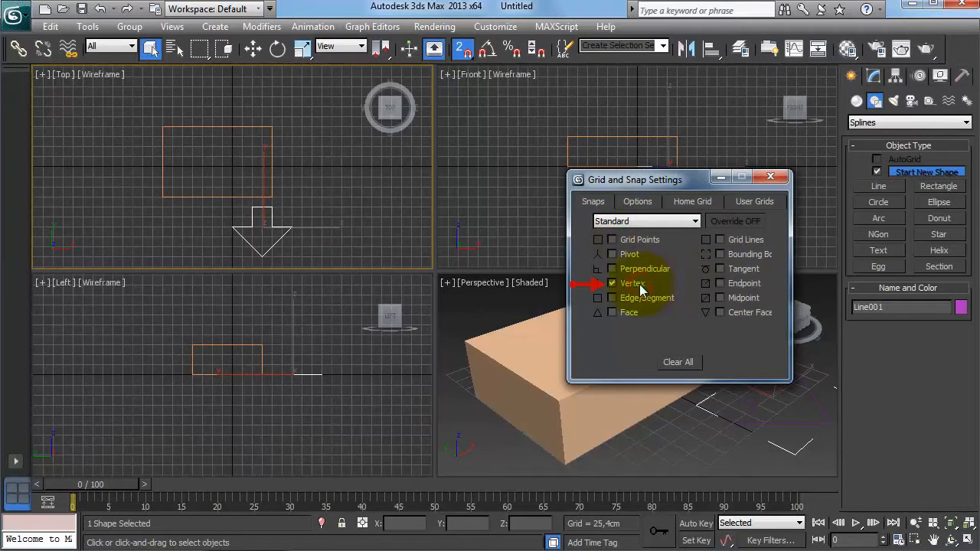
pyautogui.click(773, 178)
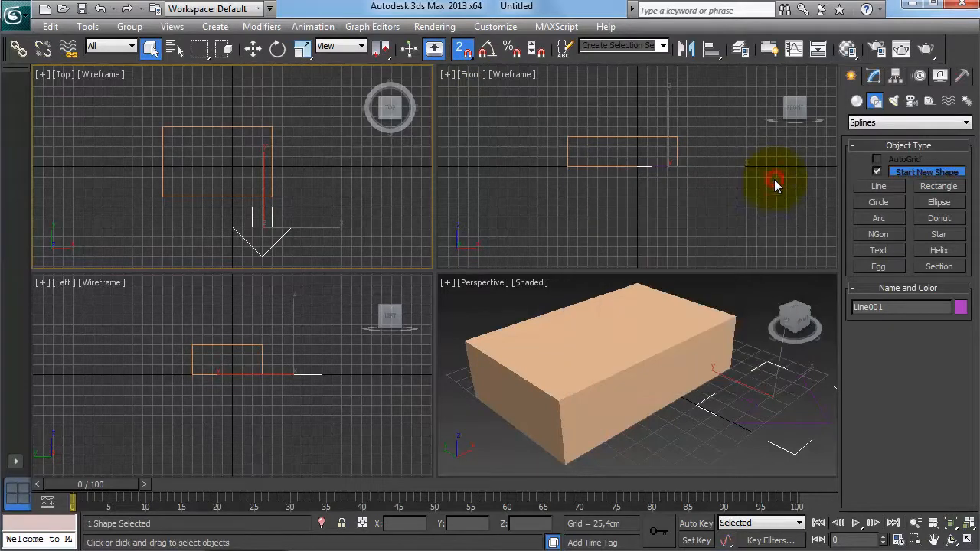
# Draw a closed line spline snapping from the box's corners to the arrow's vertices.
pyautogui.click(878, 186)
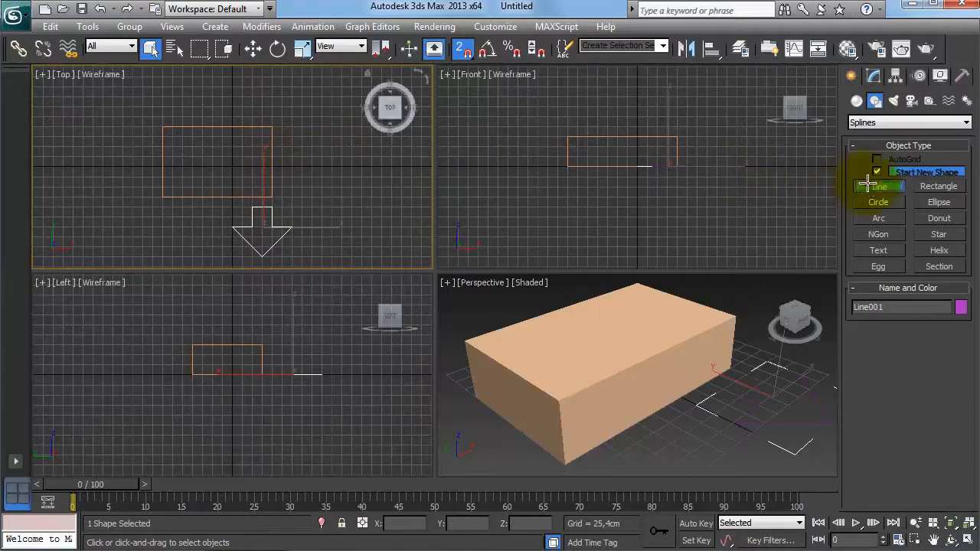
pyautogui.click(270, 127)
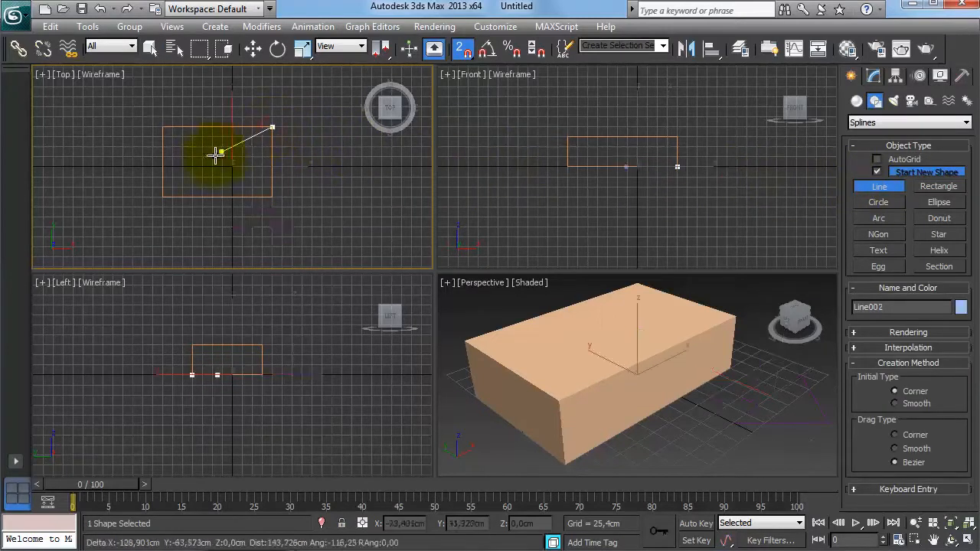
pyautogui.click(163, 193)
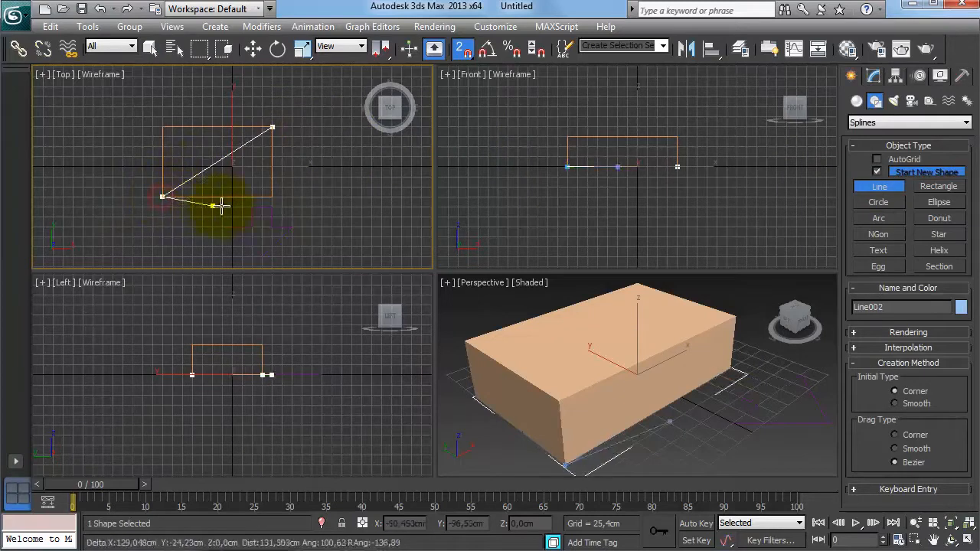
pyautogui.click(253, 207)
pyautogui.click(232, 222)
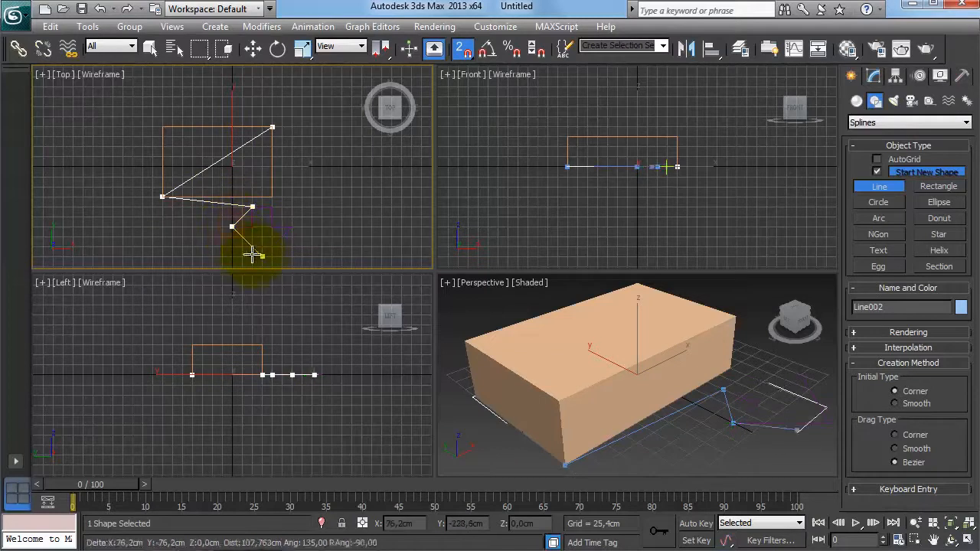
pyautogui.click(263, 255)
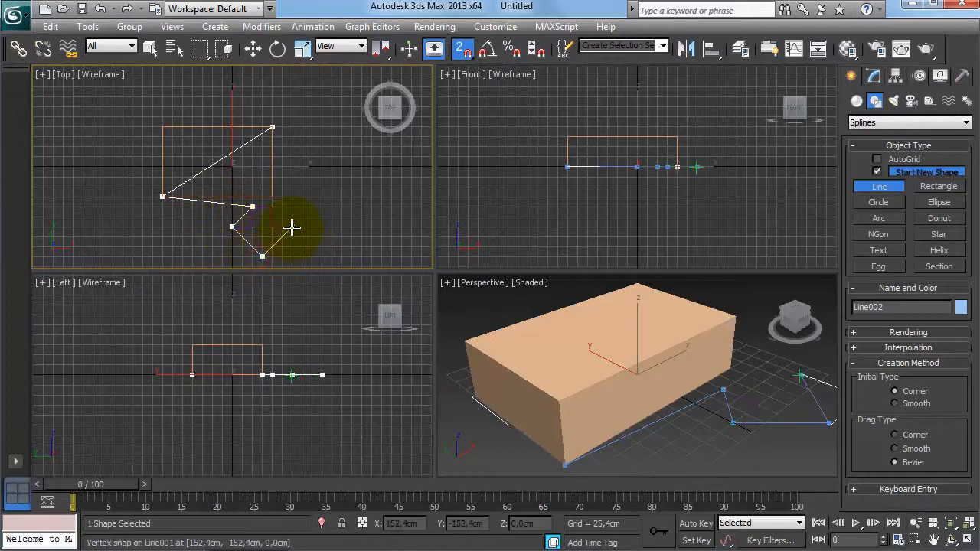
pyautogui.click(292, 227)
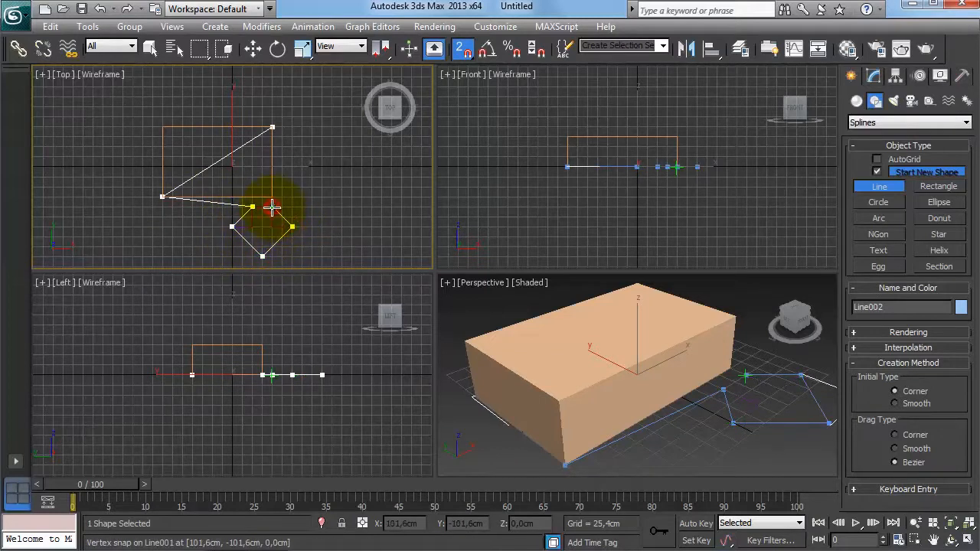
pyautogui.click(272, 204)
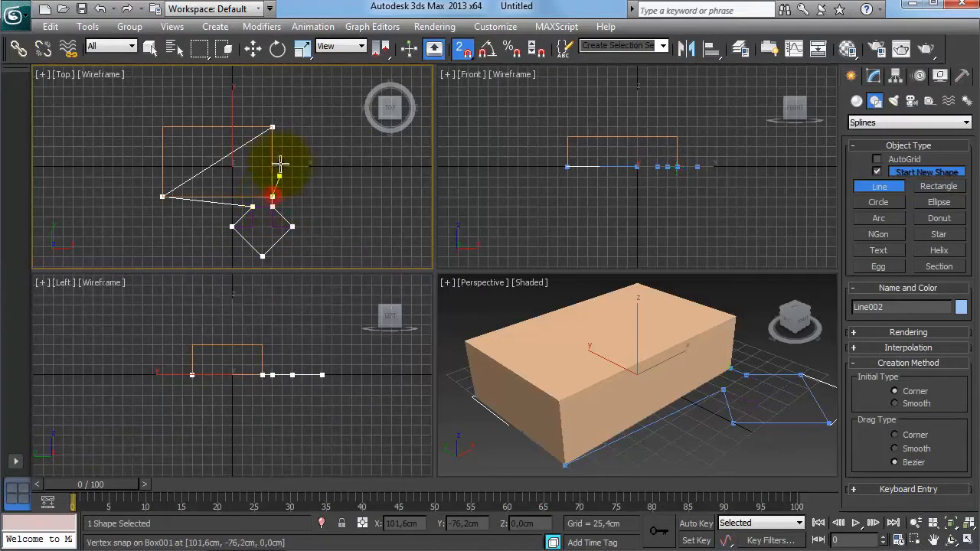
pyautogui.click(274, 127)
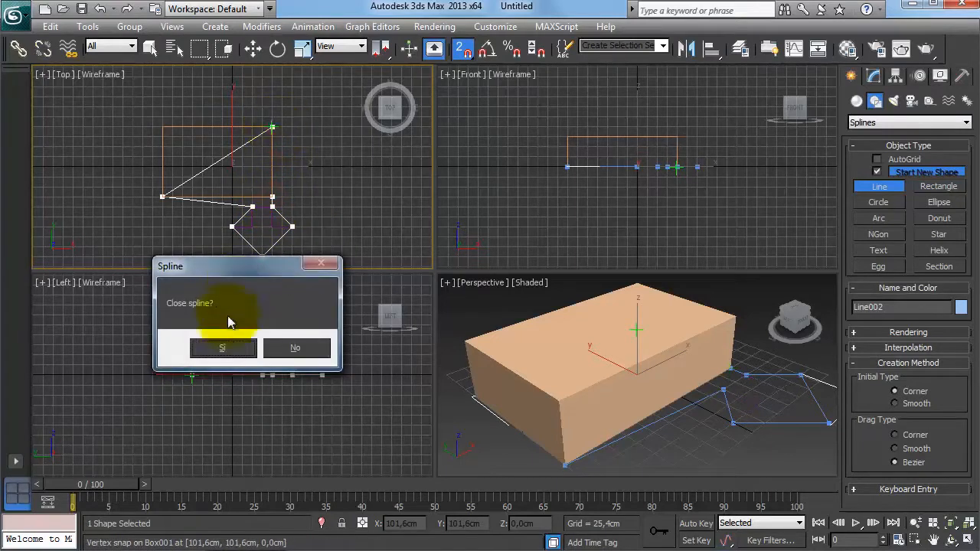
pyautogui.click(228, 344)
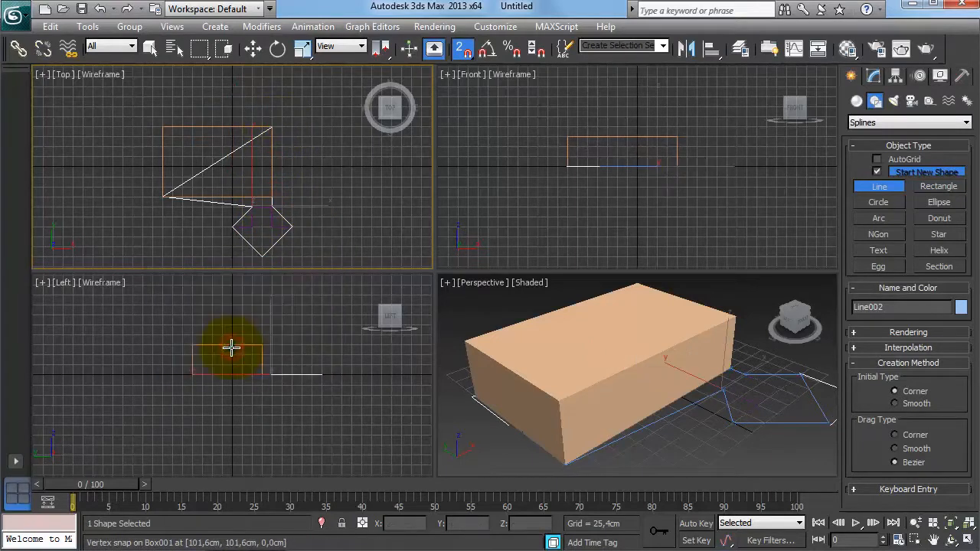
pyautogui.rightClick(762, 245)
pyautogui.rightClick(723, 400)
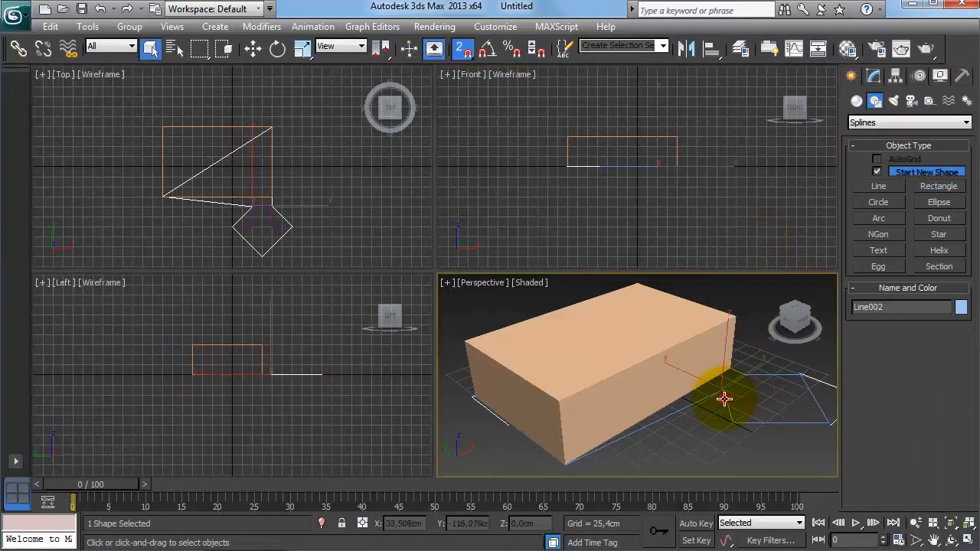
# Turn off snapping and move the new line about 100 cm up.
pyautogui.click(252, 48)
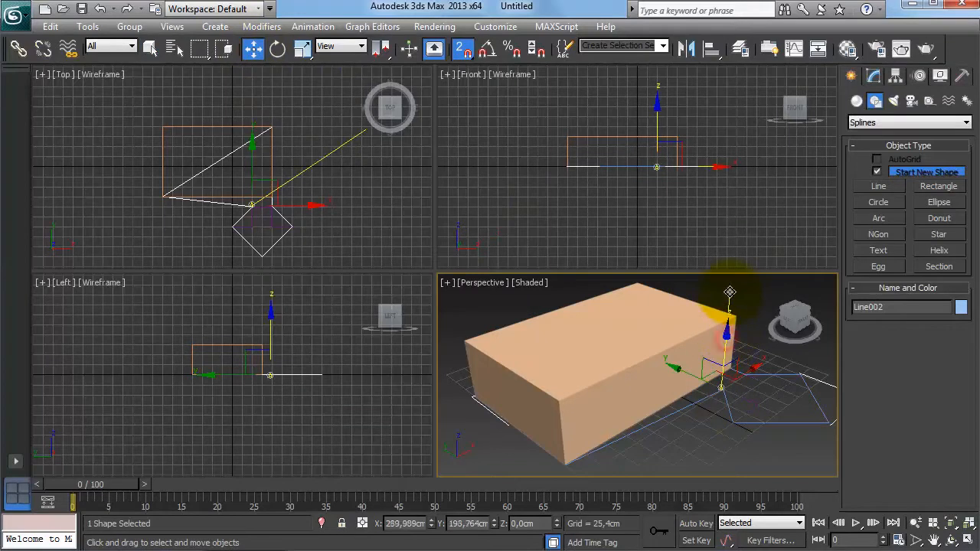
pyautogui.click(467, 52)
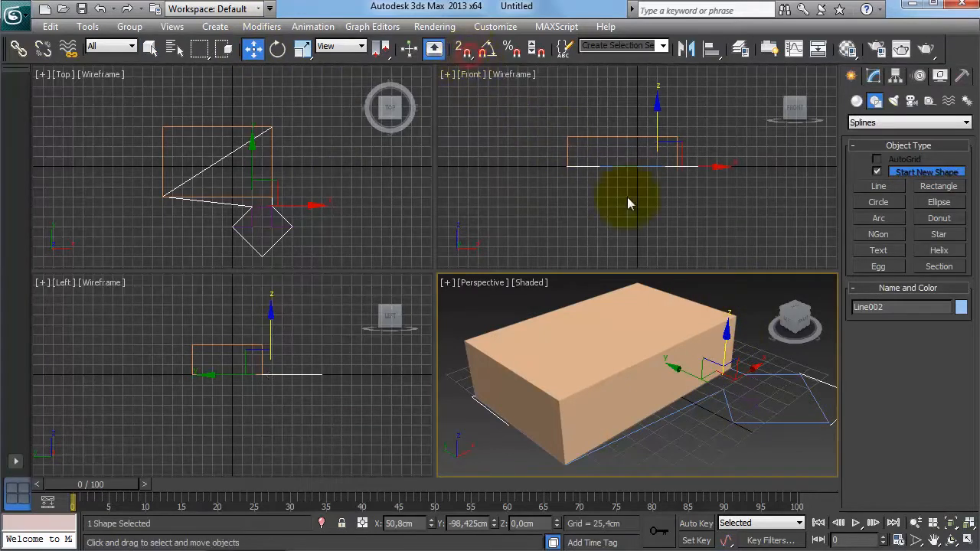
pyautogui.moveTo(728, 351)
pyautogui.mouseDown()
pyautogui.moveTo(730, 277)
pyautogui.moveTo(735, 350)
pyautogui.mouseUp()
pyautogui.scroll(-5, 699, 373)
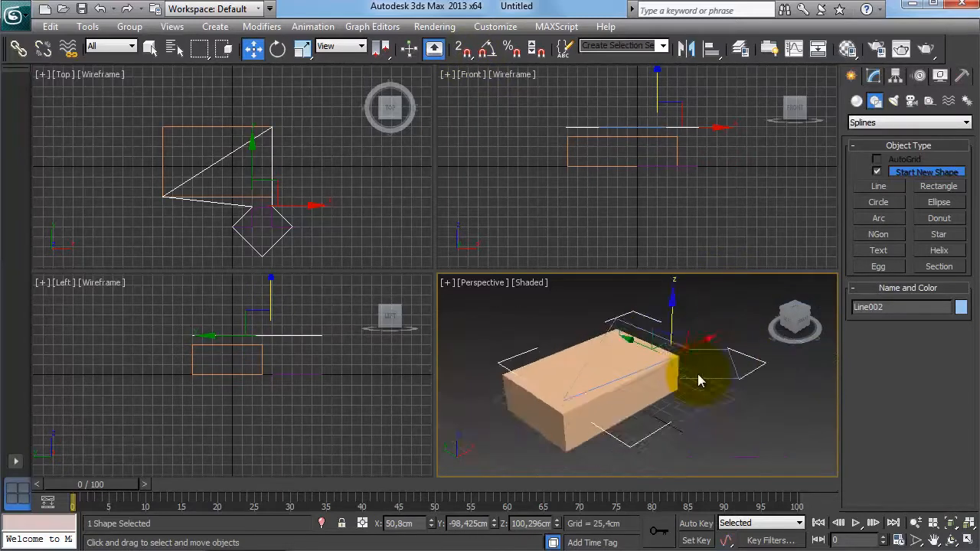
# Select all objects in the scene and delete them.
pyautogui.hotkey('alt', 'w')
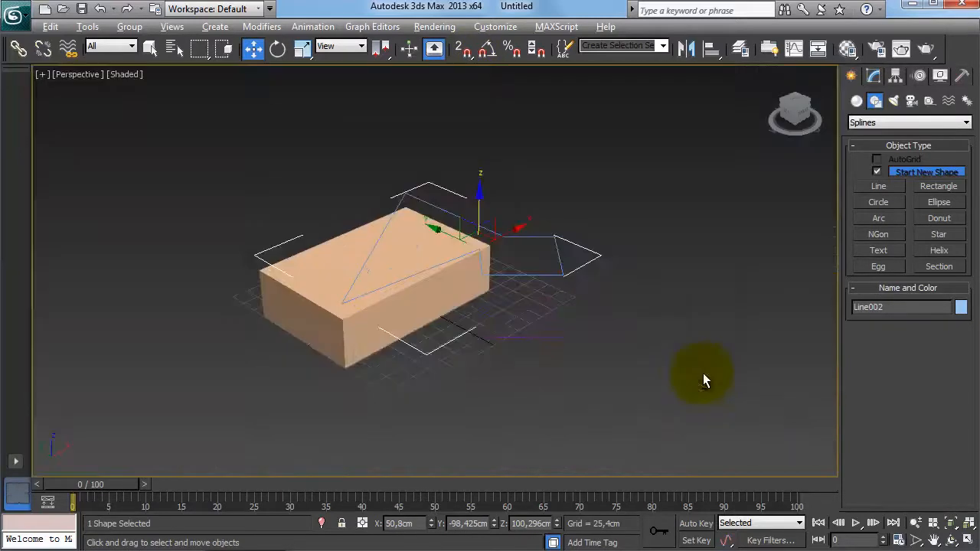
pyautogui.keyDown('alt'); pyautogui.moveTo(620, 304); pyautogui.dragTo(453, 316, button='middle'); pyautogui.keyUp('alt')
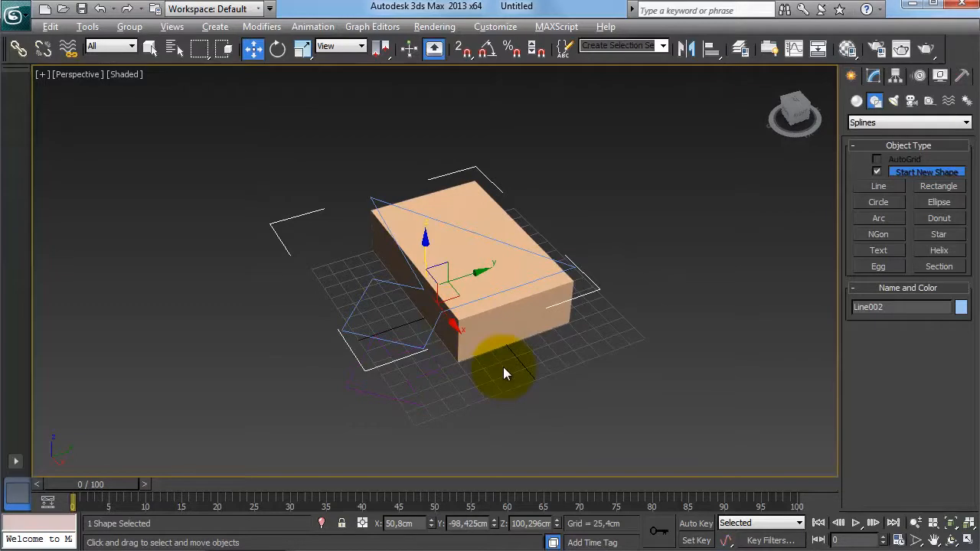
pyautogui.keyDown('alt'); pyautogui.moveTo(504, 369); pyautogui.dragTo(547, 380, button='middle'); pyautogui.keyUp('alt')
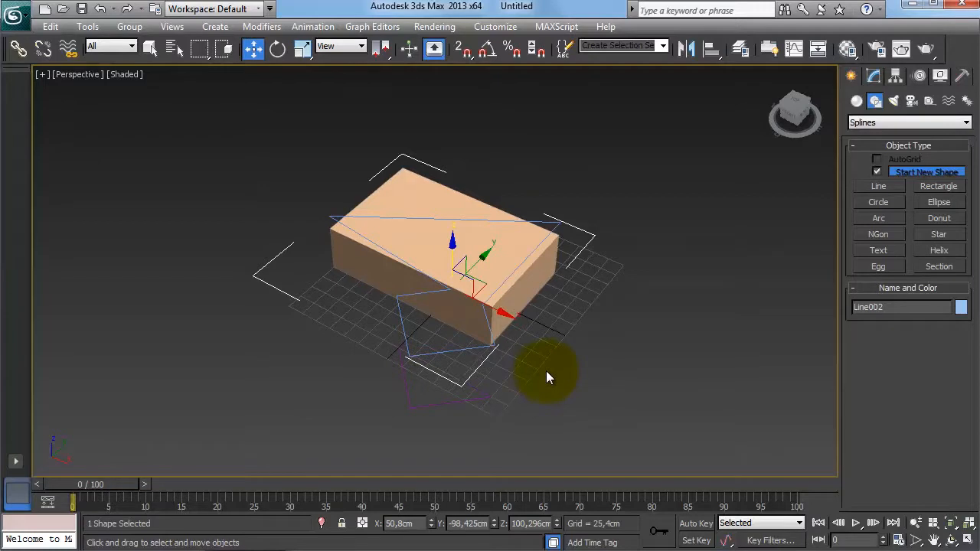
pyautogui.rightClick(464, 48)
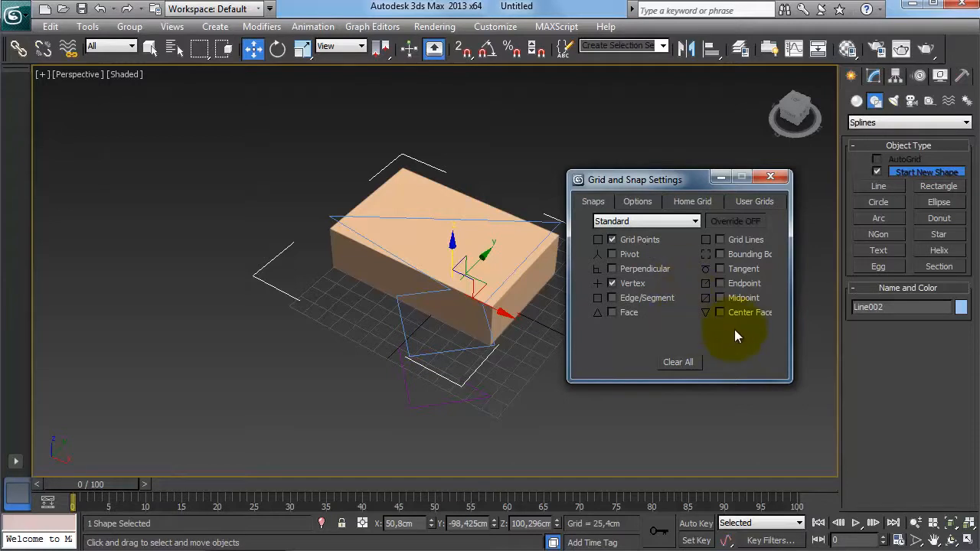
pyautogui.click(769, 177)
pyautogui.moveTo(265, 135); pyautogui.dragTo(640, 429)
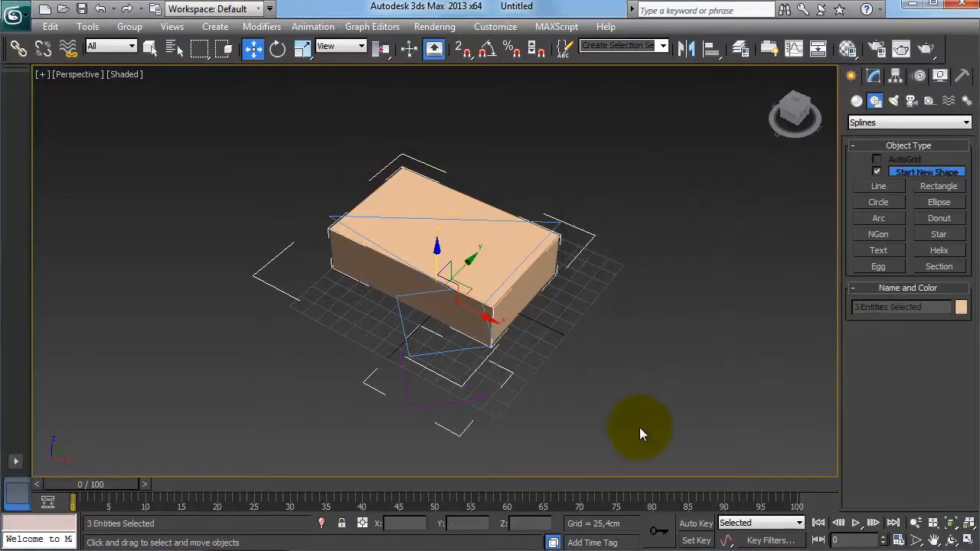
pyautogui.press('Delete')
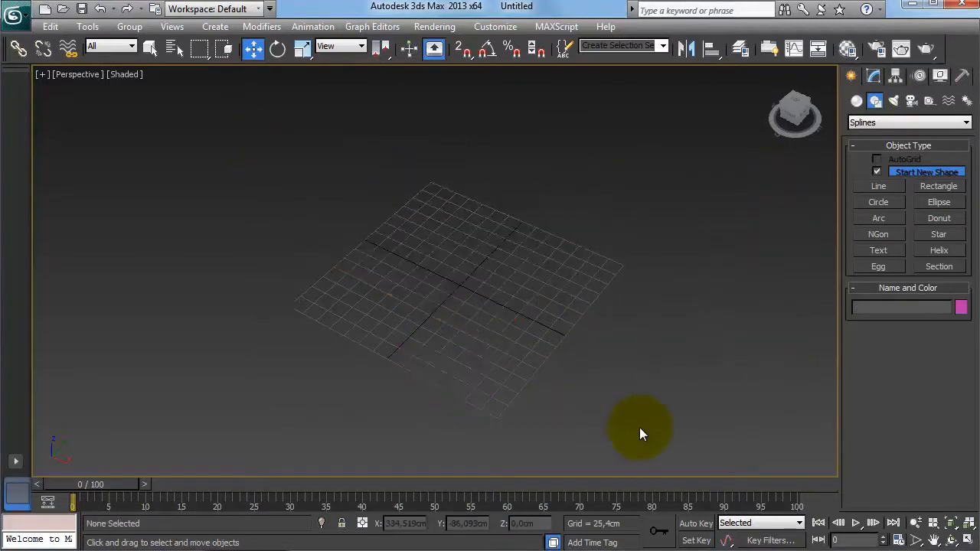
# Restore the four-viewport layout and create a box about 401.7 cm wide, 25.4 cm long and 171.6 cm high.
pyautogui.click(969, 523)
pyautogui.click(969, 540)
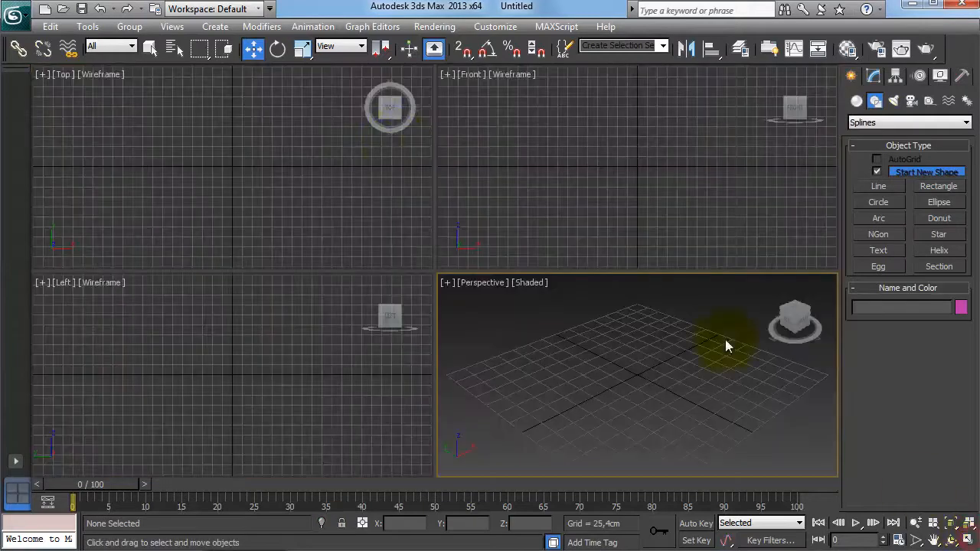
pyautogui.press('e')
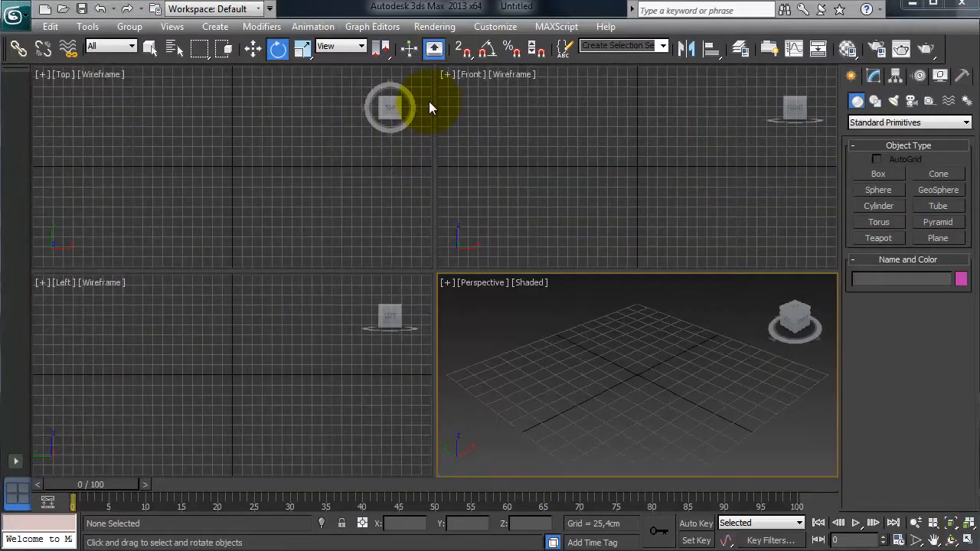
pyautogui.click(880, 173)
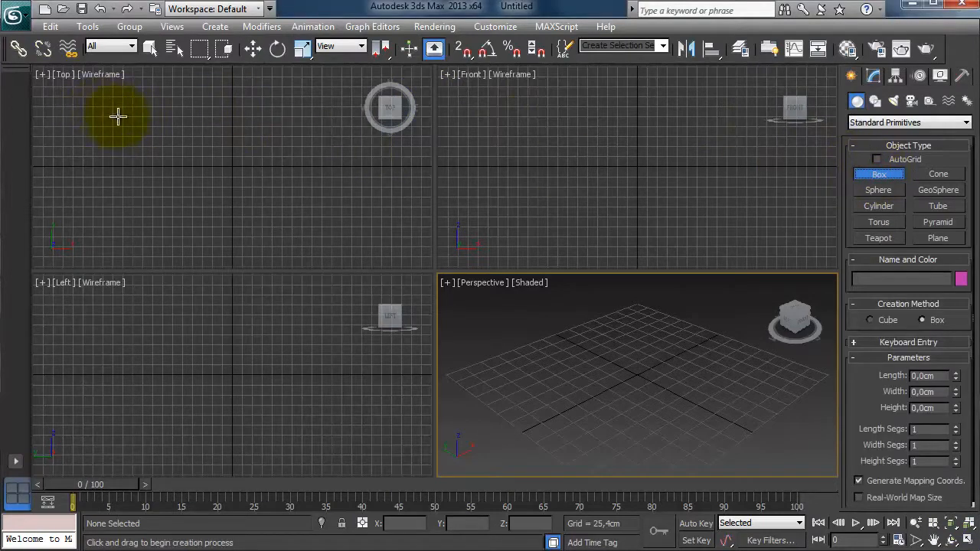
pyautogui.moveTo(117, 114); pyautogui.dragTo(272, 117)
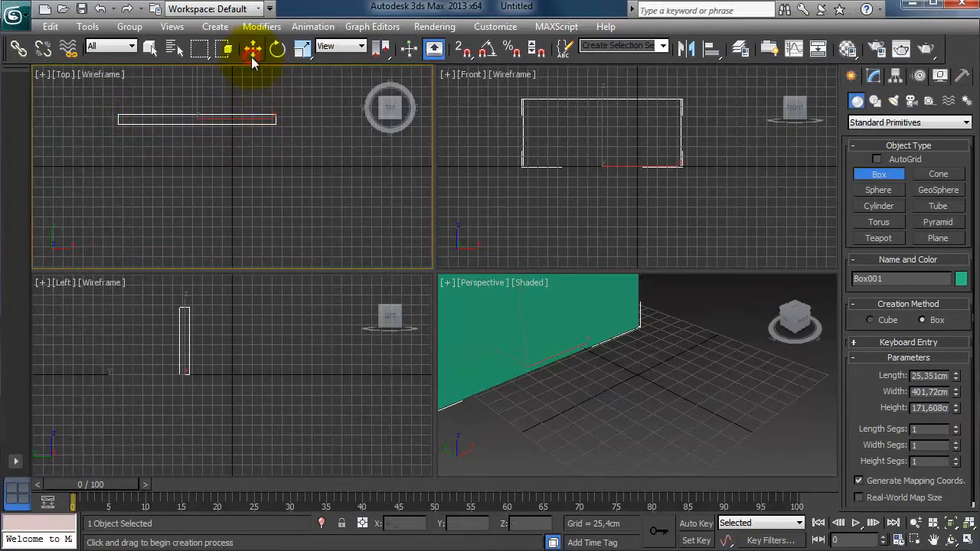
# Create a second box about 46.8 cm wide, 278.9 cm long and 152.1 cm high in the top view.
pyautogui.scroll(-5, 684, 367)
pyautogui.click(617, 337)
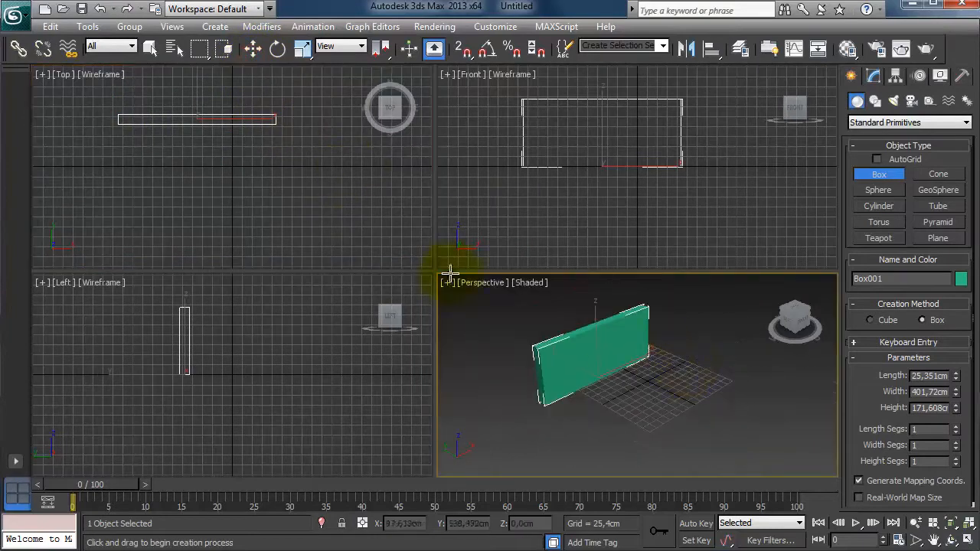
pyautogui.click(178, 150)
pyautogui.moveTo(177, 151); pyautogui.dragTo(196, 261)
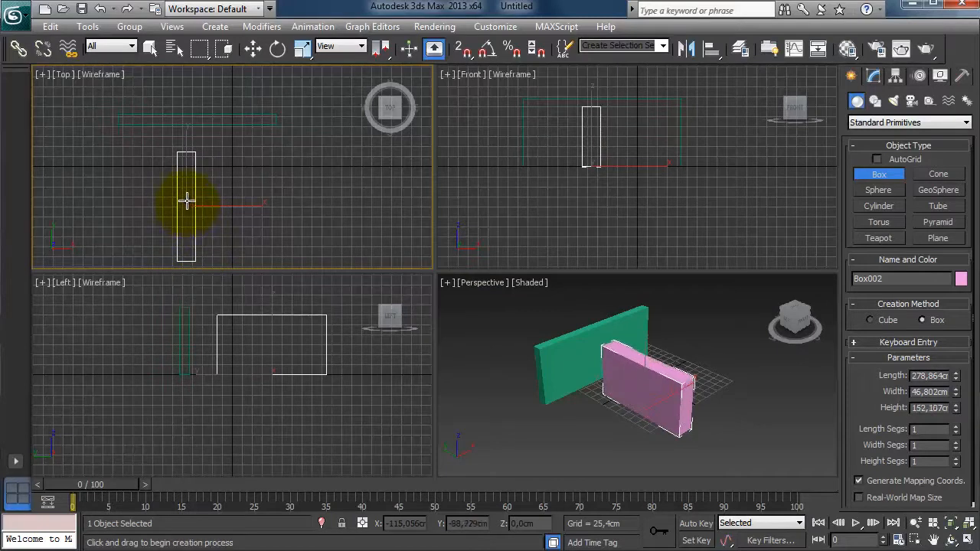
pyautogui.click(188, 201)
# Turn on snapping and move the first box so its corner snaps to the grid origin.
pyautogui.press('e')
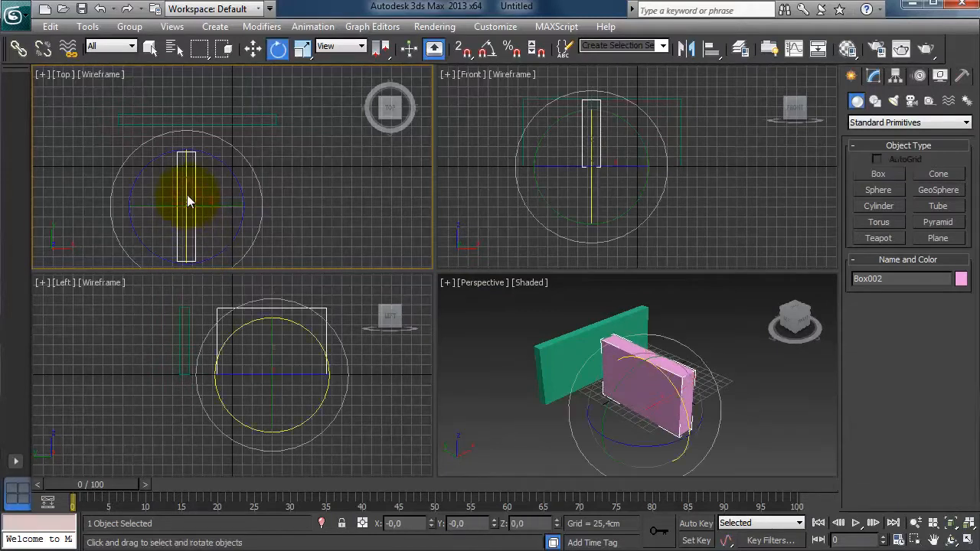
pyautogui.click(309, 199)
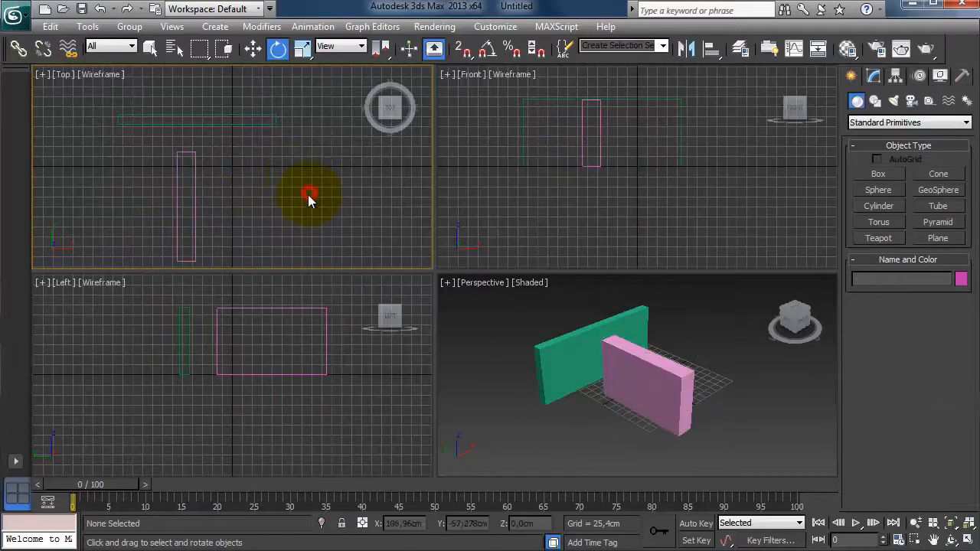
pyautogui.click(464, 51)
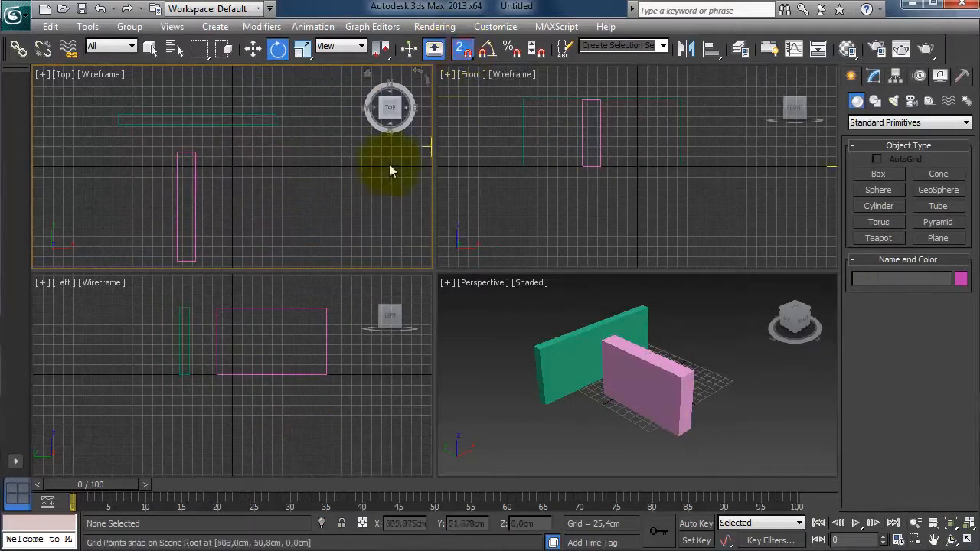
pyautogui.click(229, 122)
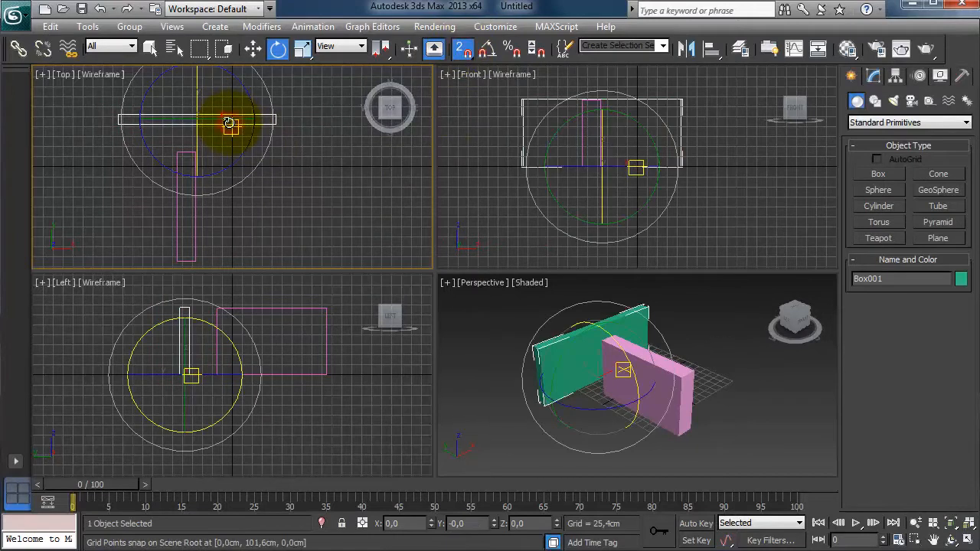
pyautogui.click(253, 50)
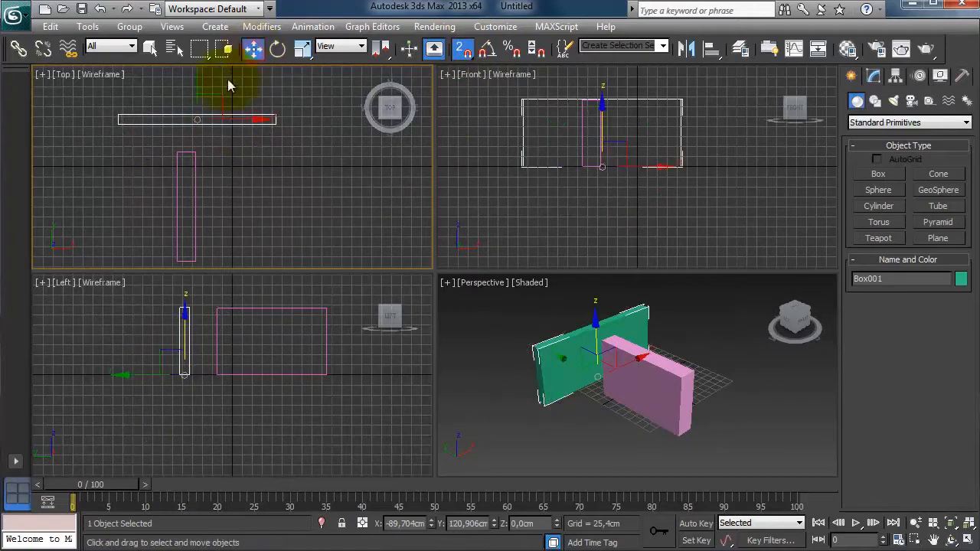
pyautogui.moveTo(118, 116); pyautogui.dragTo(233, 167)
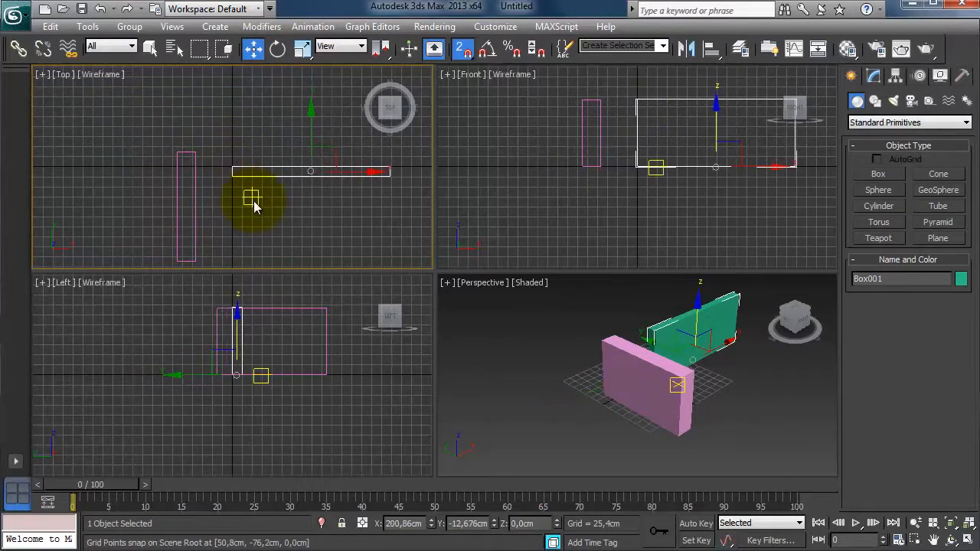
# Move the second box so its corner snaps onto the first box's corner vertex, then deselect.
pyautogui.click(177, 152)
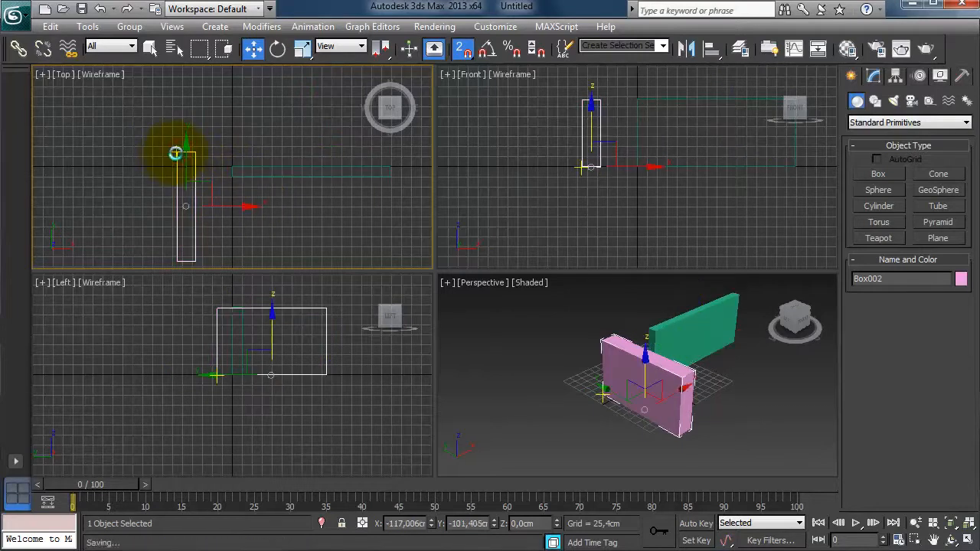
pyautogui.moveTo(176, 151); pyautogui.dragTo(229, 187)
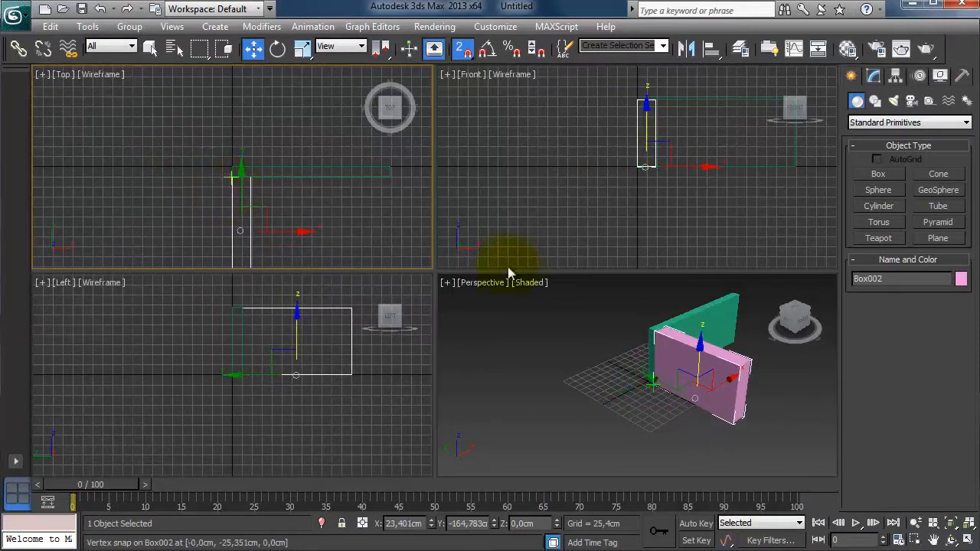
pyautogui.click(683, 417)
pyautogui.moveTo(677, 419); pyautogui.dragTo(642, 431, button='middle')
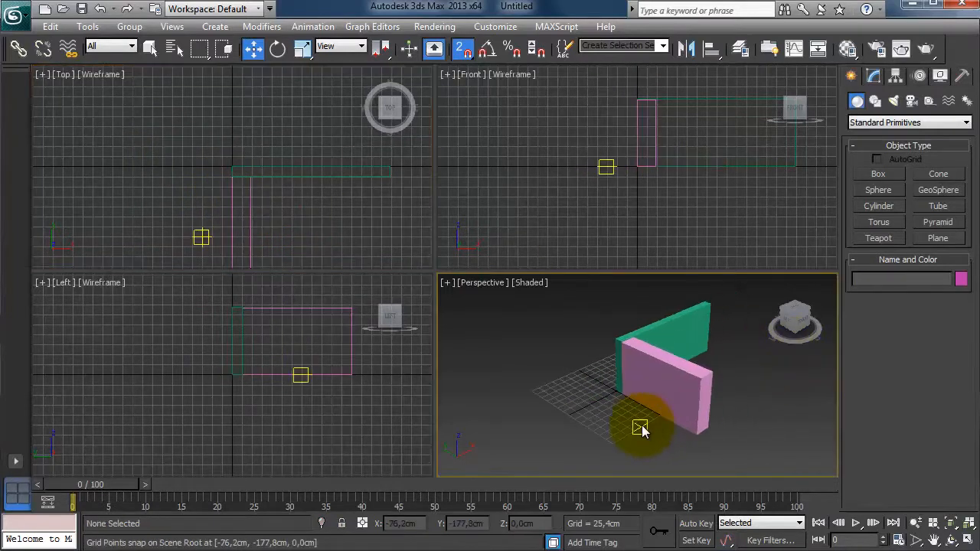
# Maximize the perspective view to examine closely where the two boxes meet, then turn off snapping.
pyautogui.hotkey('alt', 'w')
pyautogui.keyDown('alt'); pyautogui.moveTo(645, 383); pyautogui.dragTo(475, 360, button='middle'); pyautogui.keyUp('alt')
pyautogui.scroll(5, 451, 337)
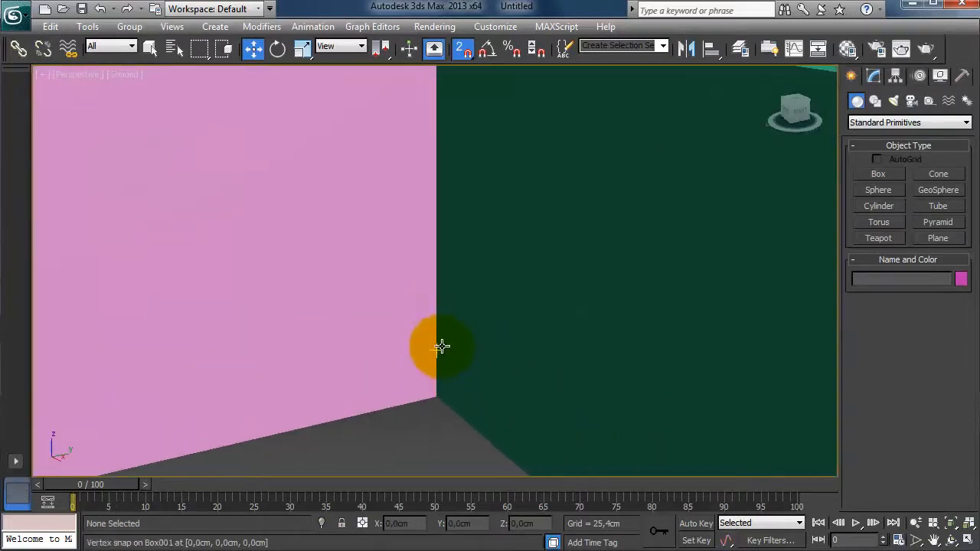
pyautogui.scroll(2, 446, 357)
pyautogui.keyDown('alt'); pyautogui.moveTo(465, 303); pyautogui.dragTo(452, 344, button='middle'); pyautogui.keyUp('alt')
pyautogui.scroll(-5, 459, 258)
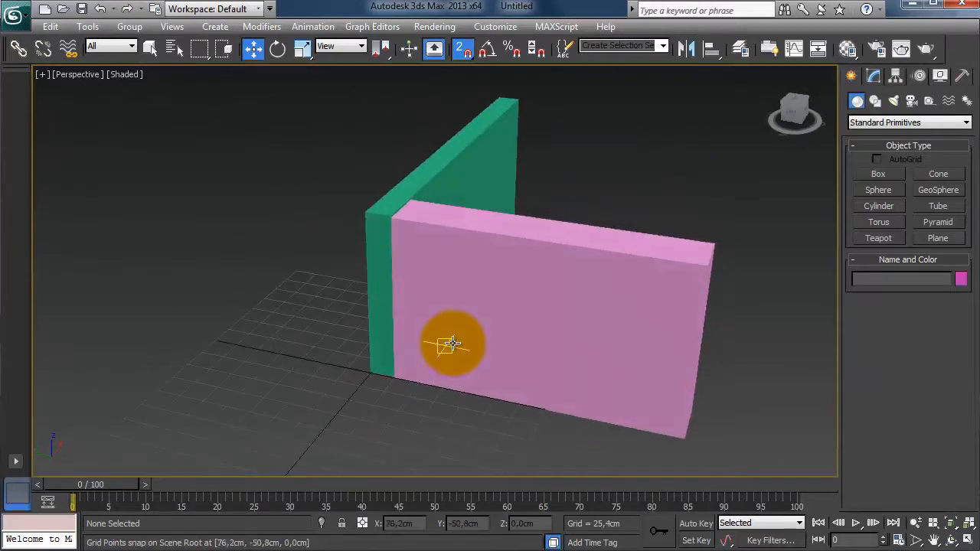
pyautogui.click(464, 50)
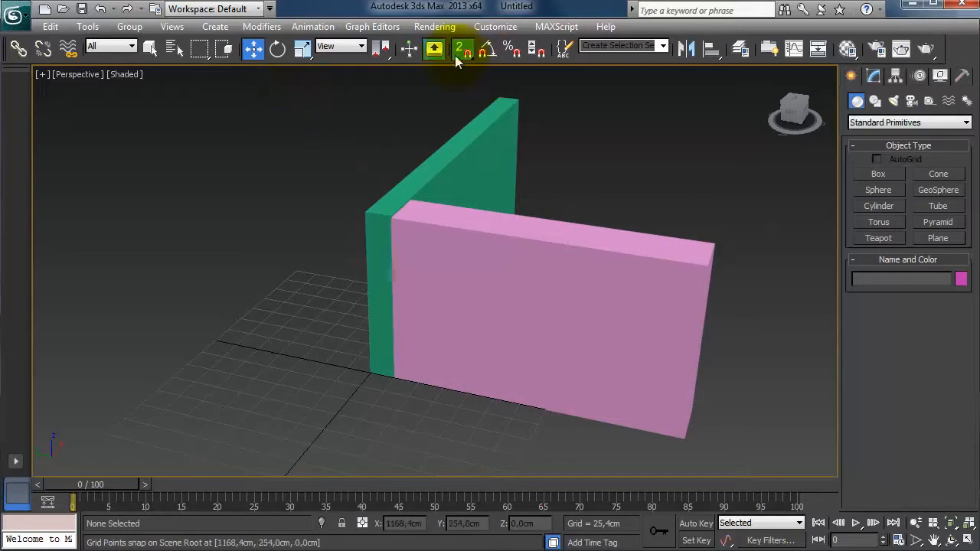
# Select and delete both boxes, then restore the four-viewport layout.
pyautogui.moveTo(335, 89); pyautogui.dragTo(763, 469)
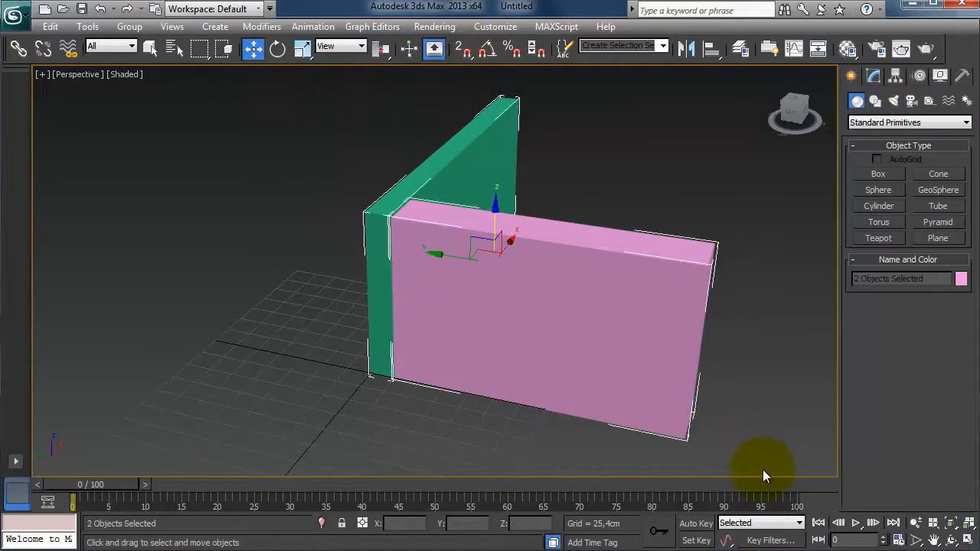
pyautogui.press('Delete')
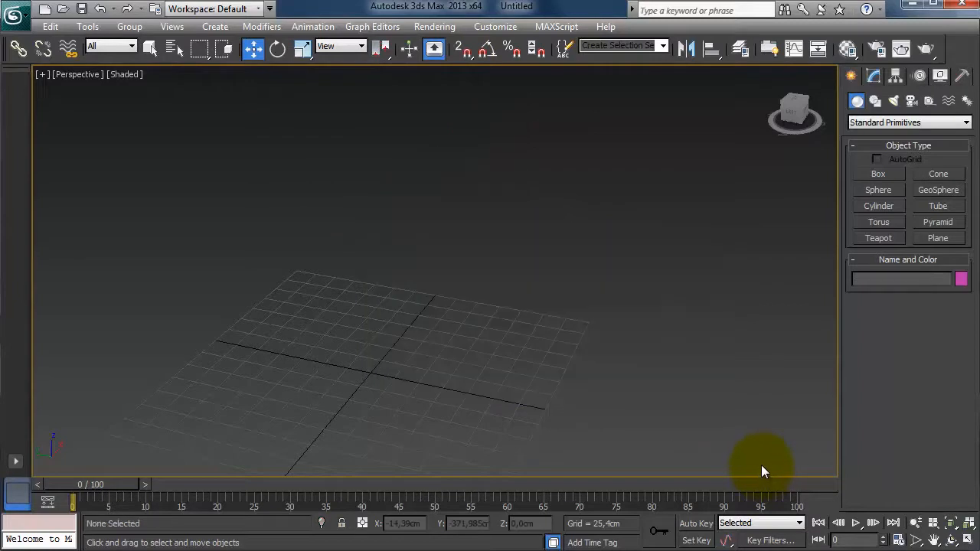
pyautogui.click(968, 540)
pyautogui.click(951, 523)
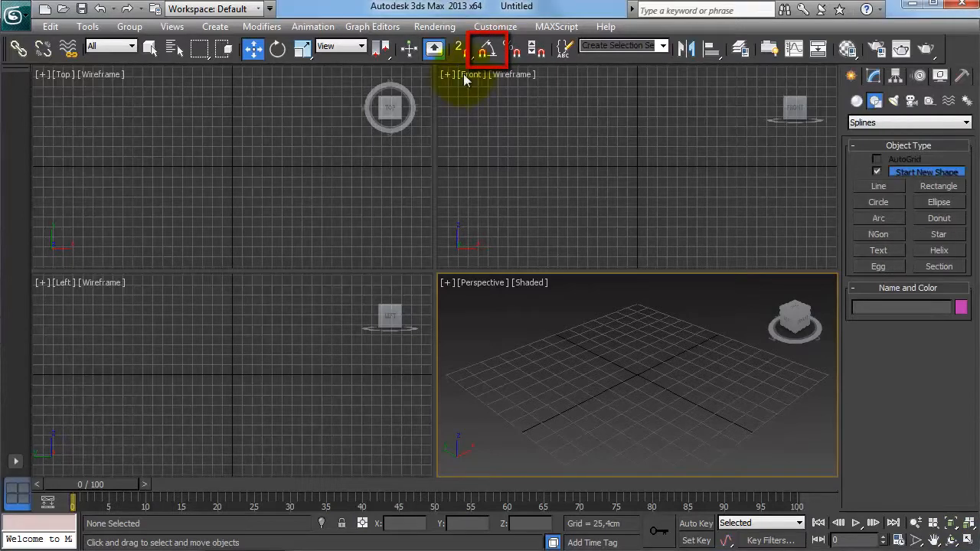
# Enable angle snap and set the snap angle to 10 degrees in the grid and snap settings.
pyautogui.click(487, 49)
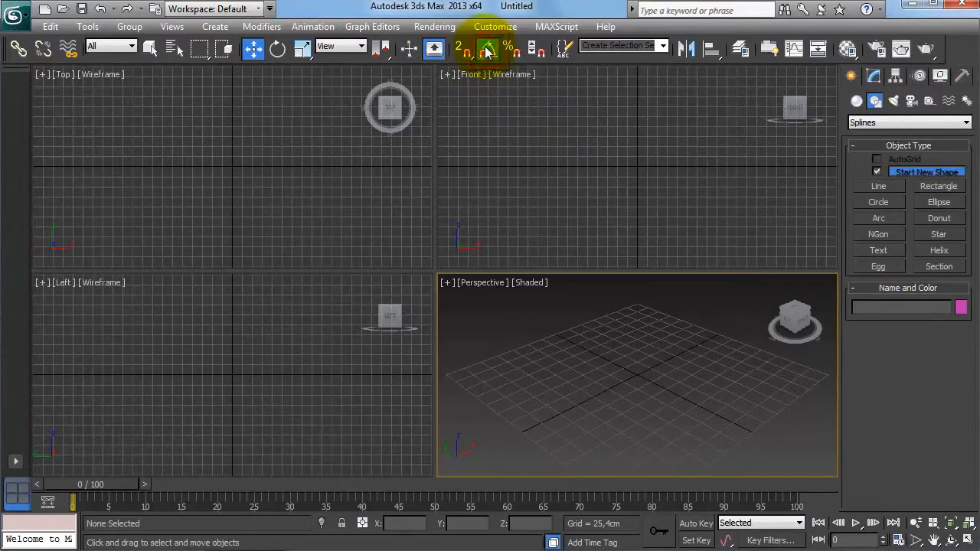
pyautogui.rightClick(487, 50)
pyautogui.moveTo(652, 179); pyautogui.dragTo(629, 73)
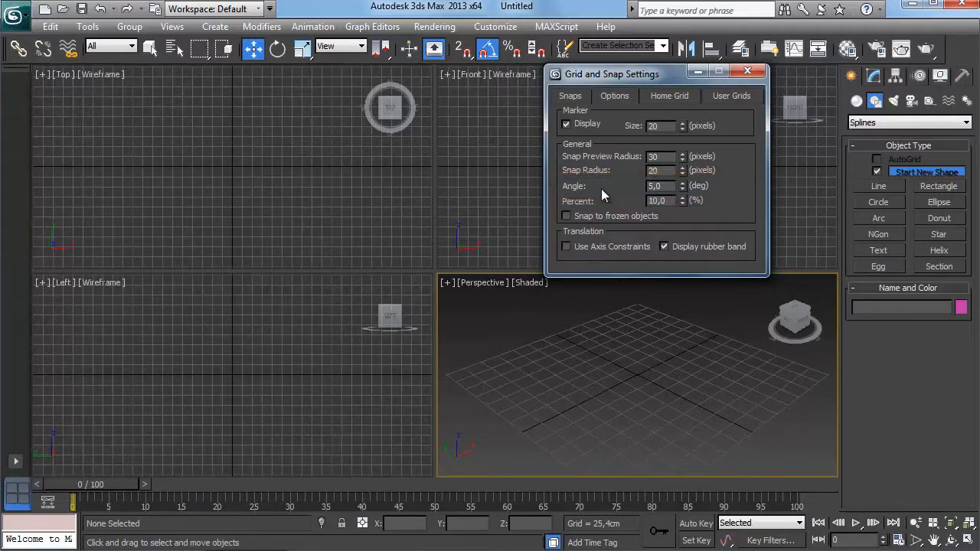
pyautogui.doubleClick(663, 185)
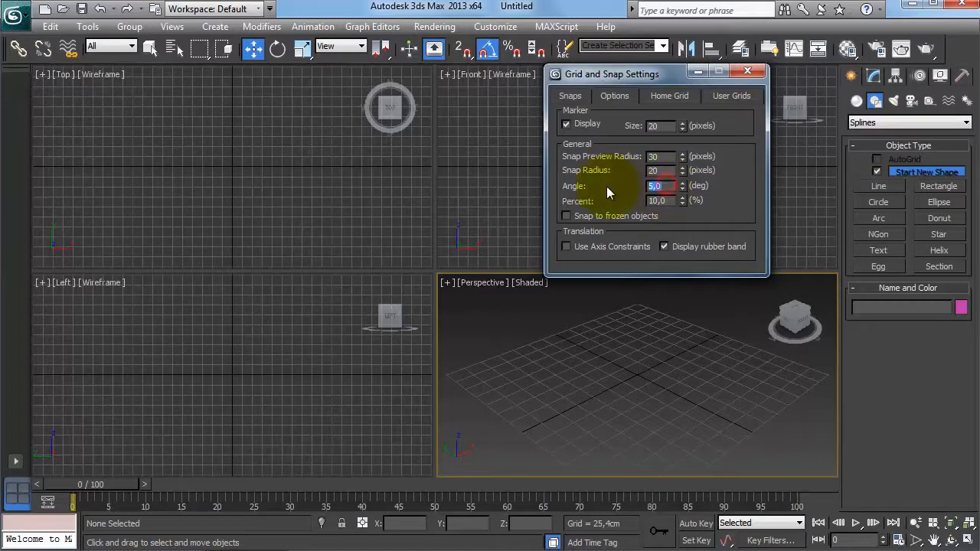
pyautogui.press('Return')
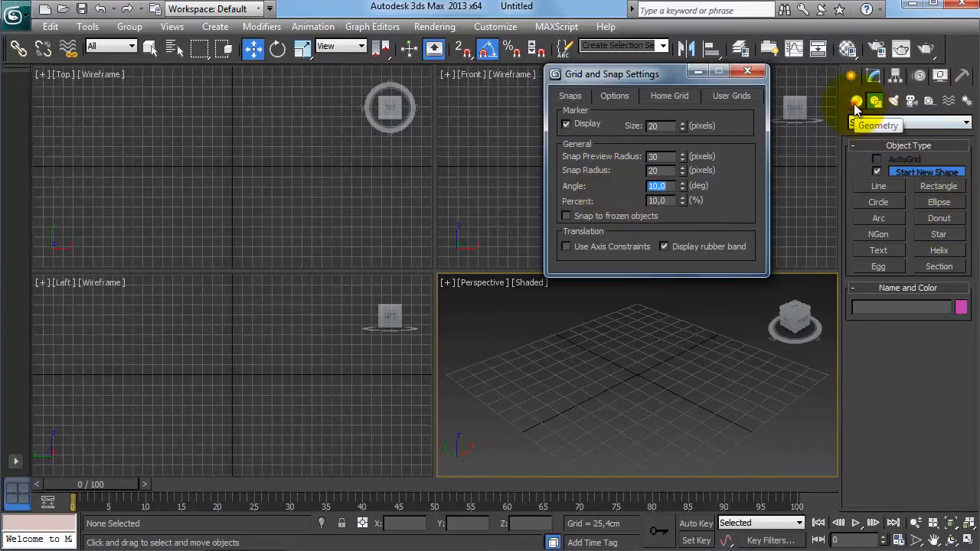
# Create a box about 202.8 cm wide and 132.6 cm long in the top view and close the snap settings.
pyautogui.click(856, 102)
pyautogui.click(878, 174)
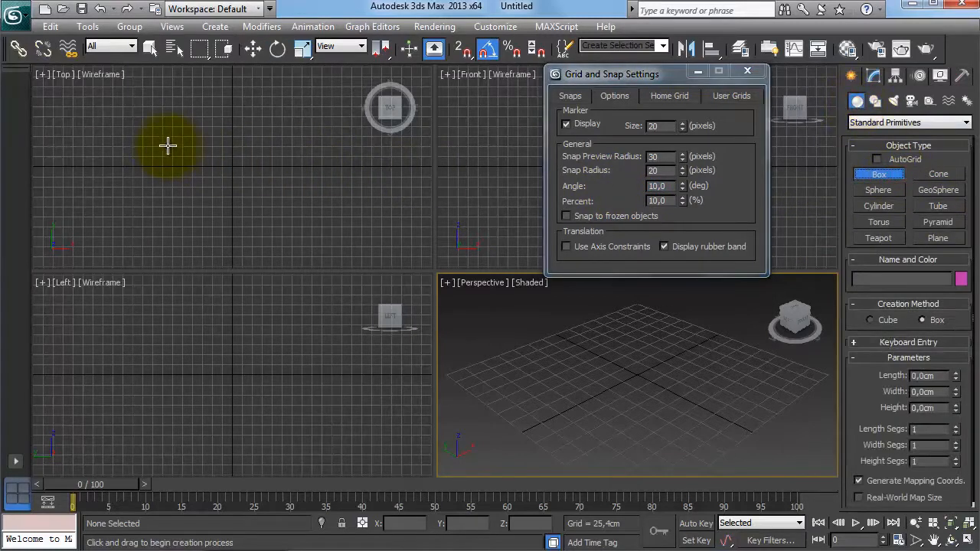
pyautogui.moveTo(161, 146); pyautogui.dragTo(241, 198)
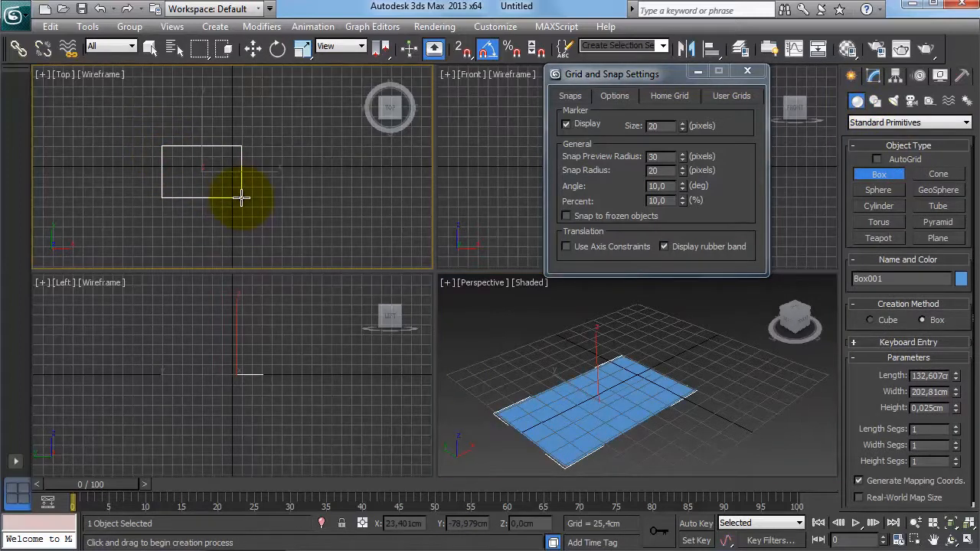
pyautogui.press('w')
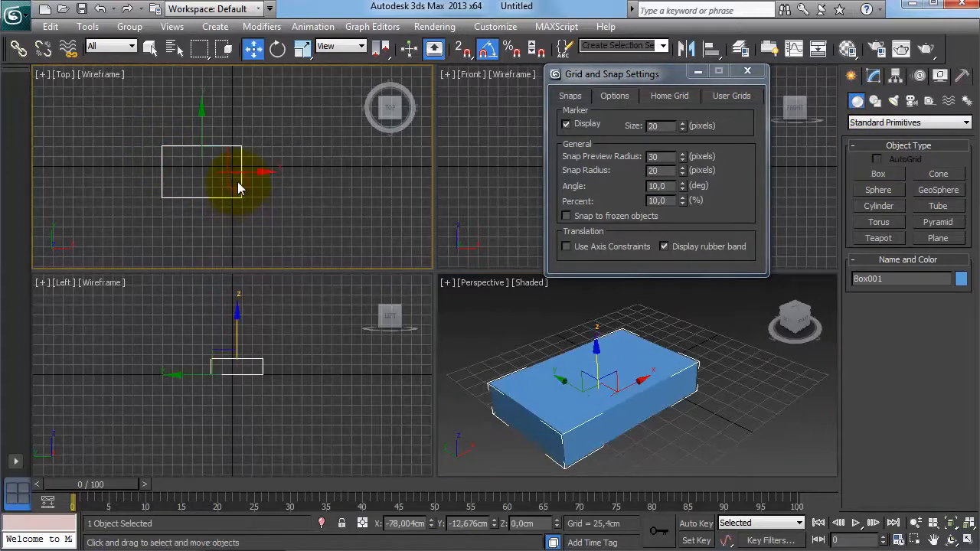
pyautogui.click(746, 72)
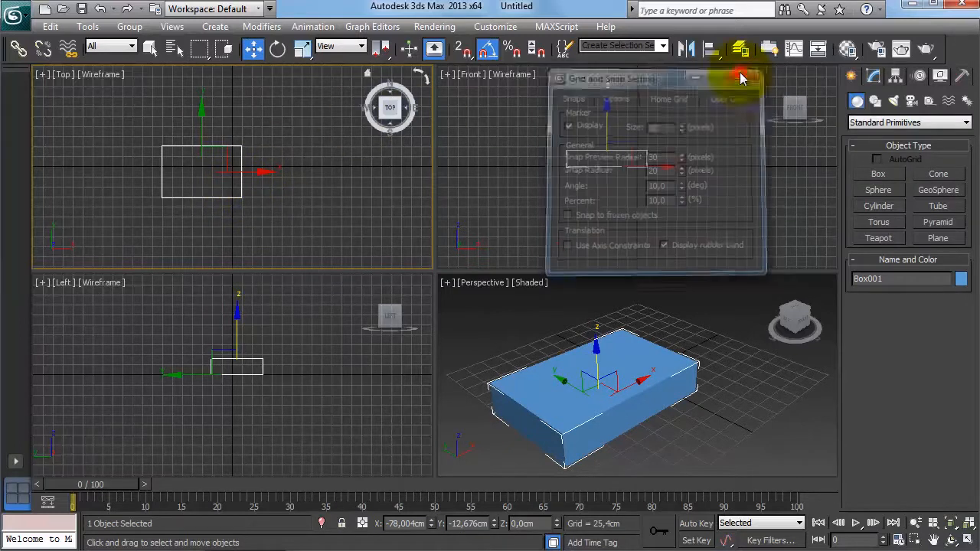
# Rotate the box in snapped angle increments with the Rotate tool.
pyautogui.click(277, 49)
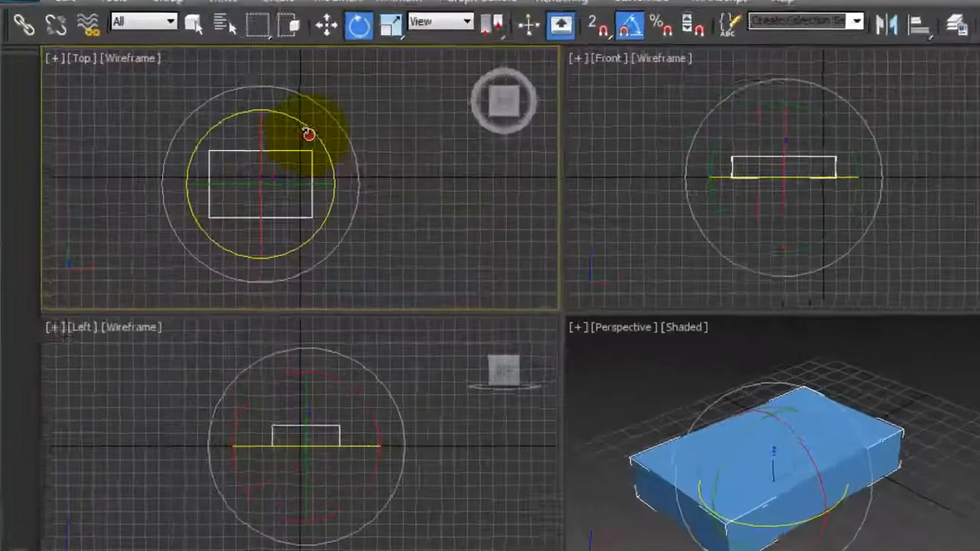
pyautogui.moveTo(238, 137); pyautogui.dragTo(248, 138)
pyautogui.moveTo(416, 142); pyautogui.dragTo(466, 193)
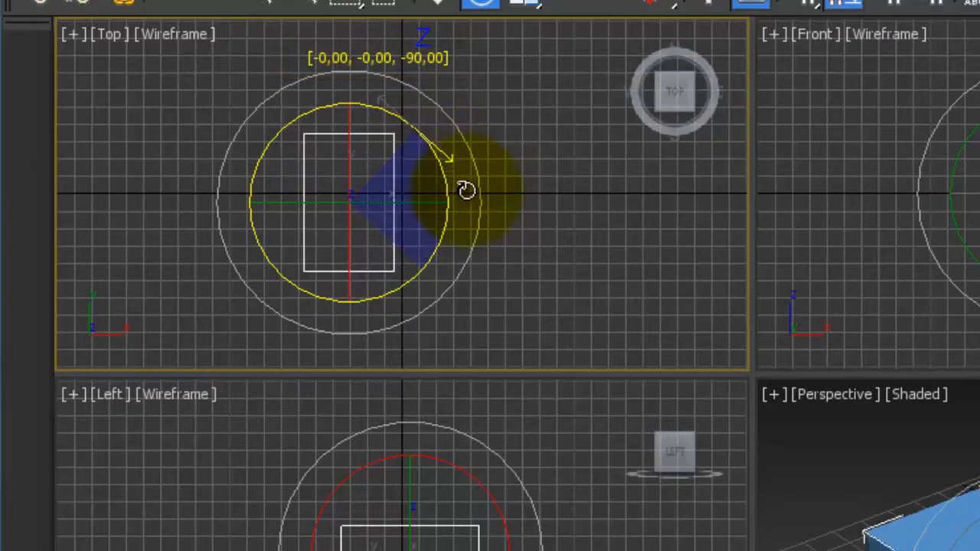
pyautogui.moveTo(400, 202); pyautogui.dragTo(476, 227)
pyautogui.moveTo(352, 117); pyautogui.dragTo(360, 198)
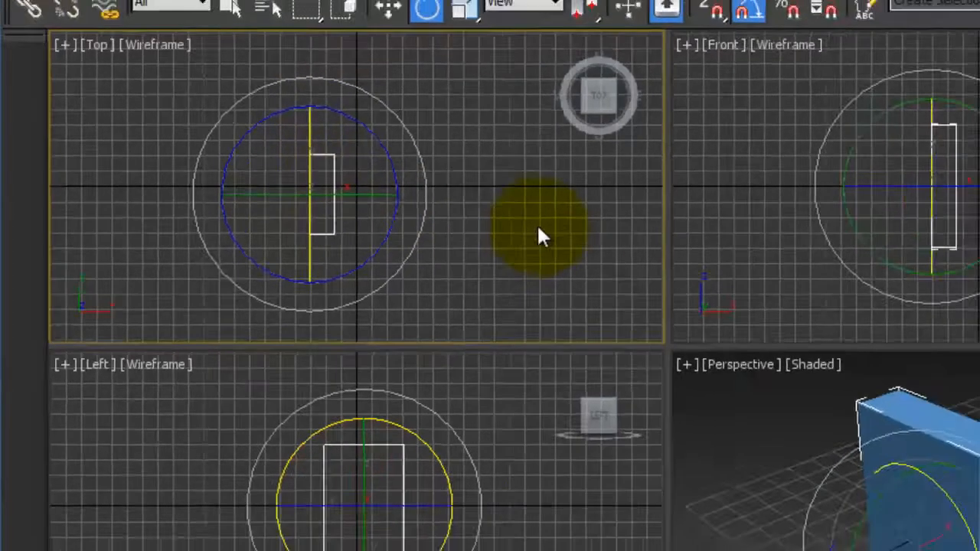